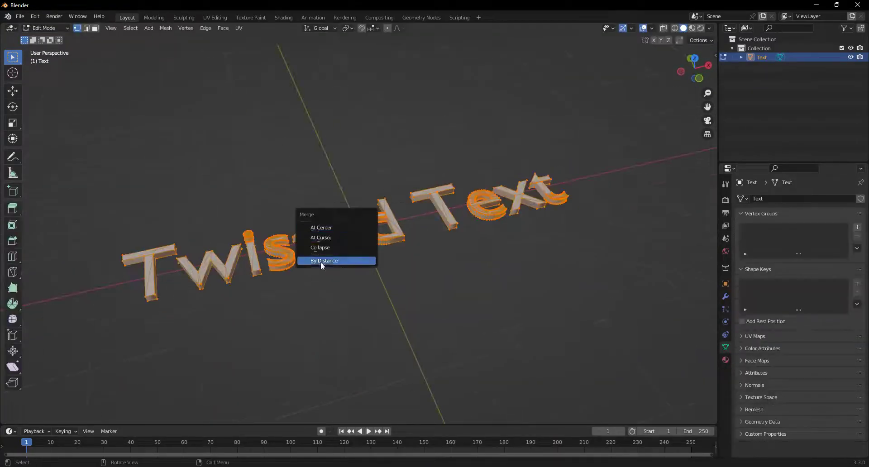
Step: Merge the extruded text mesh's vertices by distance and return to object mode
click(321, 261)
key(Tab)
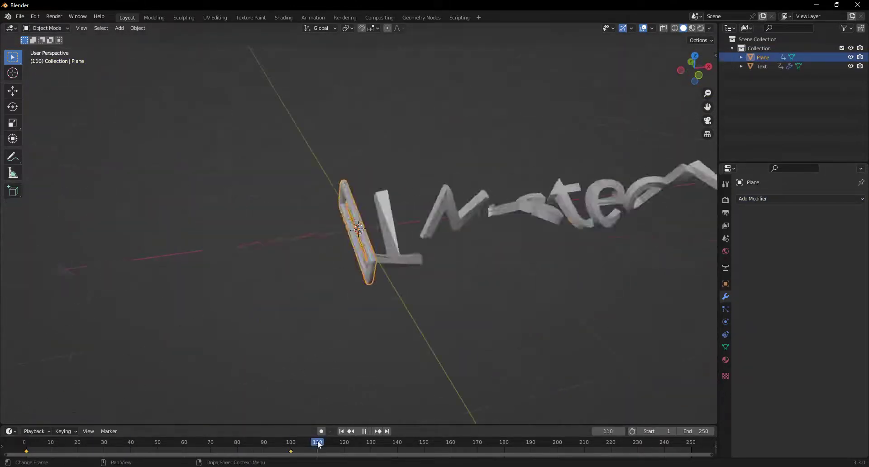
Step: Insert a keyframe on the rectangular frame object at frame 130
key(i)
click(403, 236)
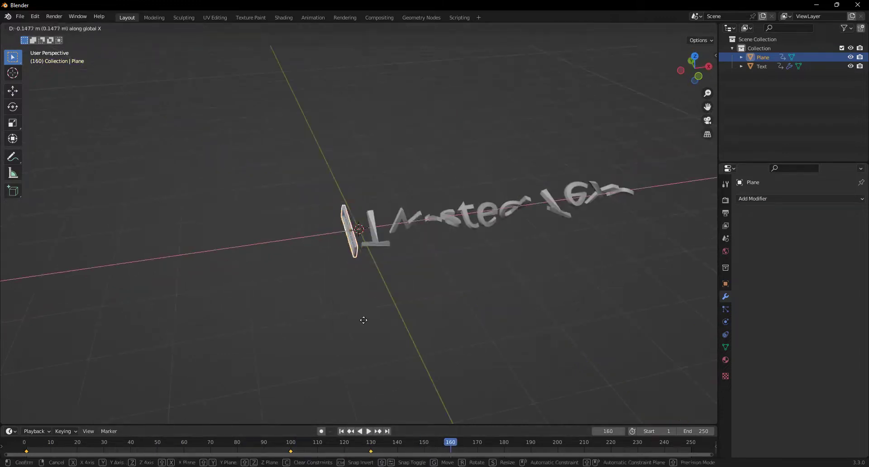
drag(450, 441, 390, 442)
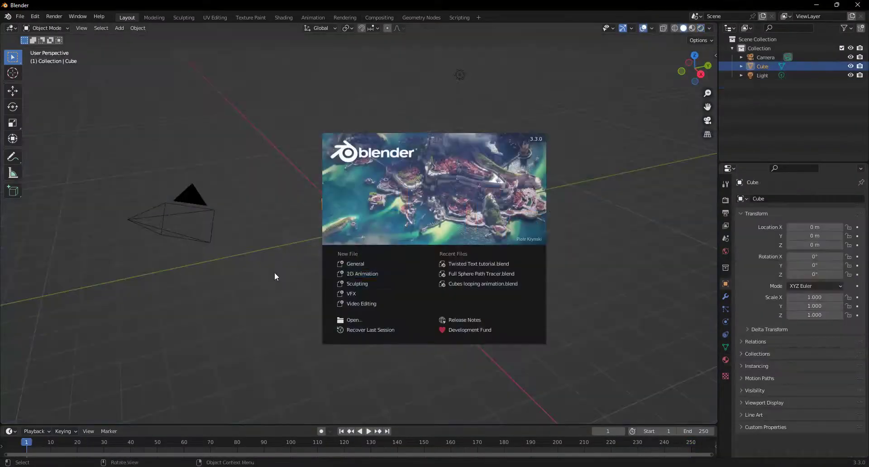
Step: Dismiss the splash screen and delete all the default objects in the scene
click(474, 167)
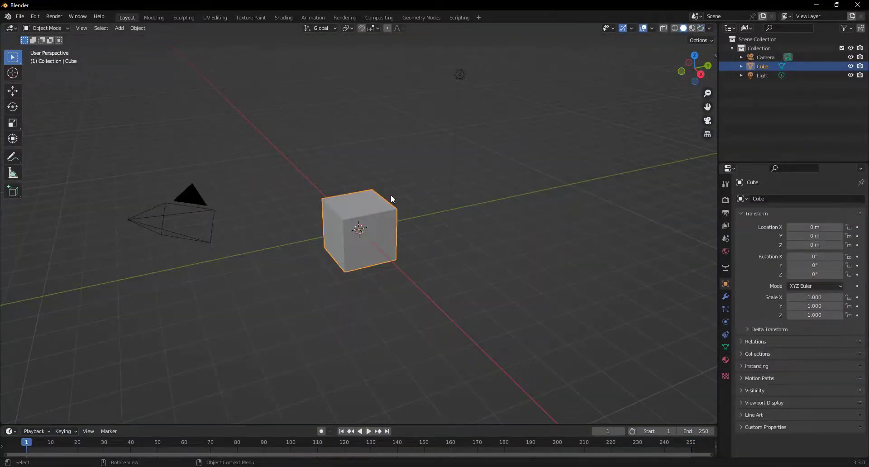
key(a)
key(Delete)
Step: Add a text object and replace its content with "Twisted Text"
key(shift+a)
click(351, 233)
middle_drag(425, 247, 480, 271)
scroll(473, 228, up, 5)
key(Tab)
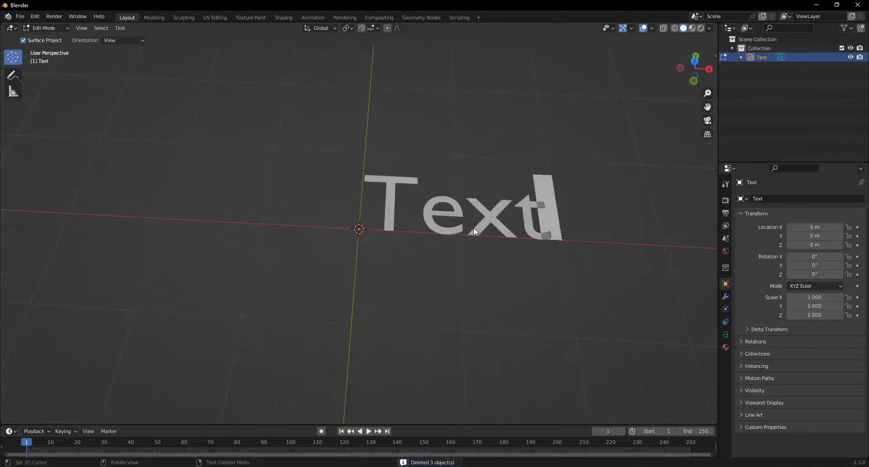
key(BackSpace)
key(BackSpace)
key(BackSpace)
key(BackSpace)
key(KP_7)
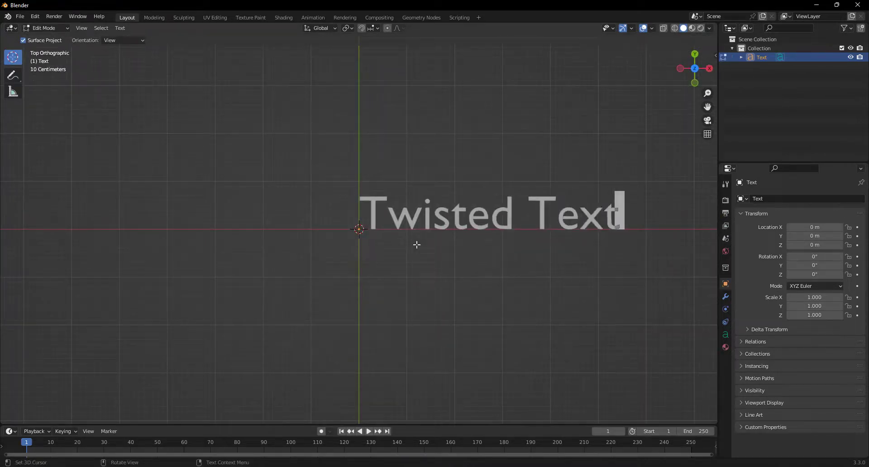
key(Tab)
Step: Set the text's horizontal and vertical alignment to Center
click(726, 334)
click(802, 363)
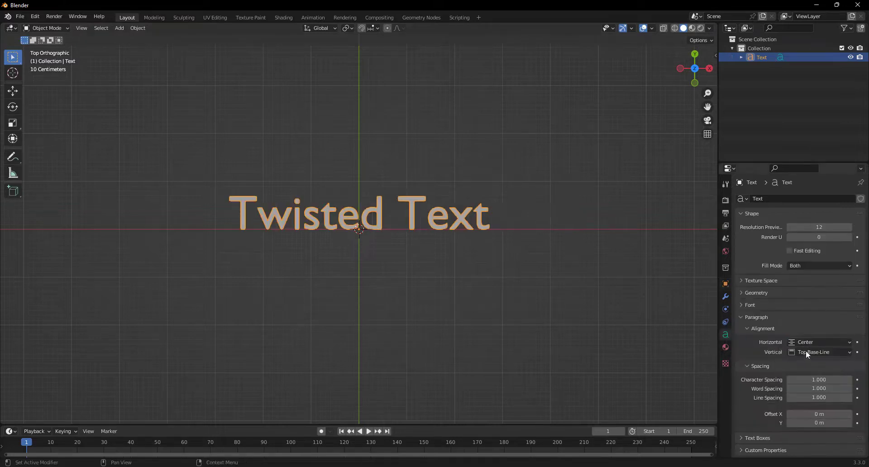
click(806, 383)
Step: Extrude the text freehand with Adjust Extrusion to give the letters thickness
middle_drag(486, 268, 534, 197)
scroll(533, 196, up, 5)
right_click(398, 202)
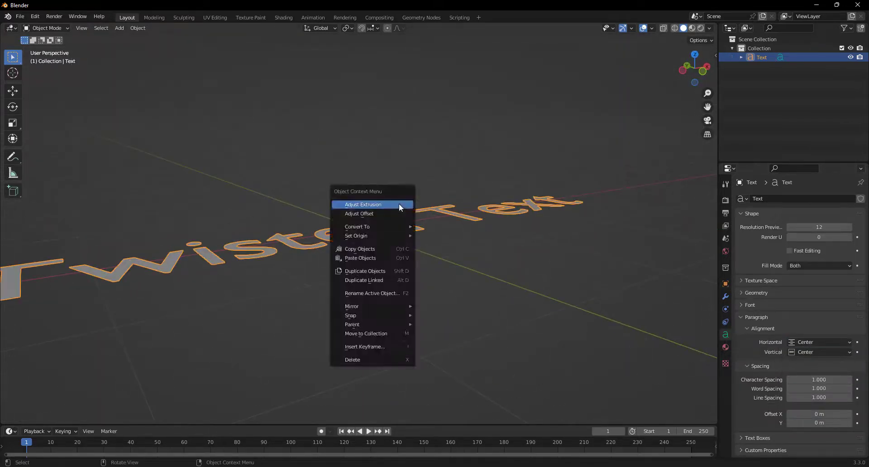
click(399, 203)
click(403, 202)
Step: Convert the extruded text object to a mesh
middle_drag(480, 192, 461, 228)
right_click(382, 223)
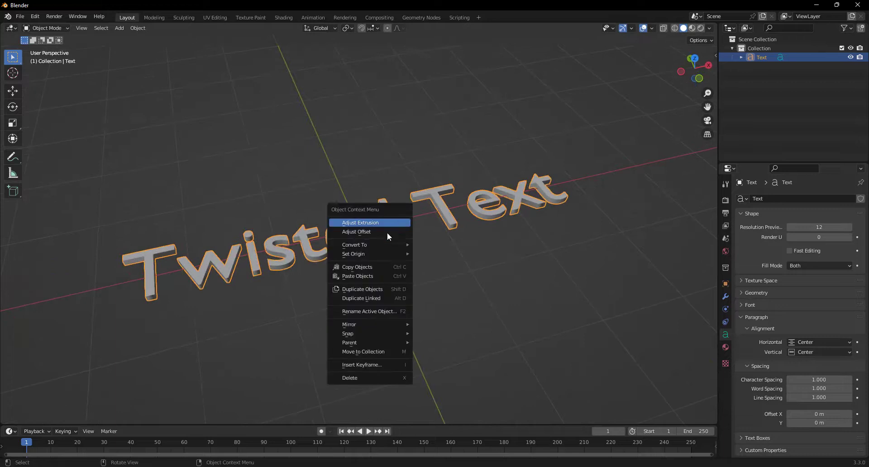
mouse_move(408, 244)
click(436, 254)
Step: Merge all the text mesh's vertices by distance in edit mode and return to object mode
key(Tab)
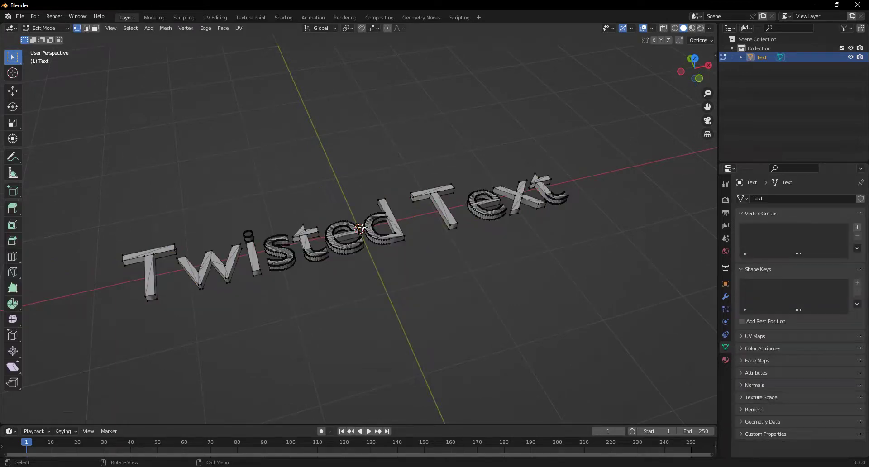
key(m)
click(322, 262)
key(Tab)
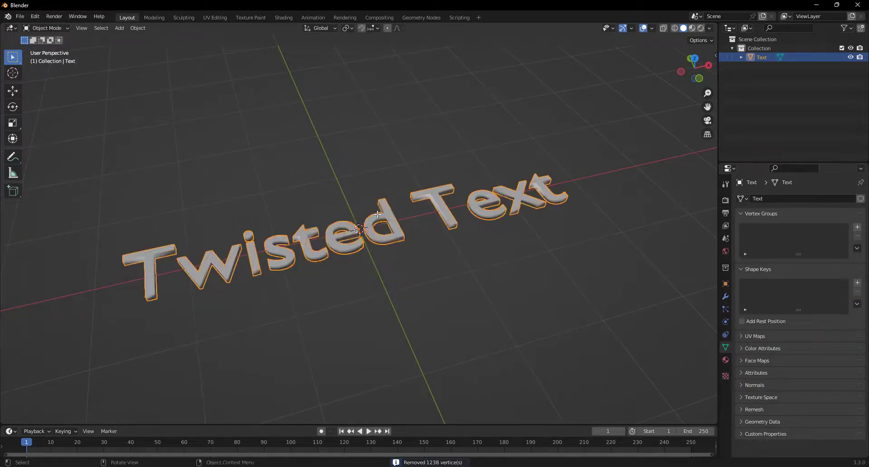
Step: Select the text and rotate it 90° about the X axis so it stands upright
middle_drag(362, 272, 440, 238)
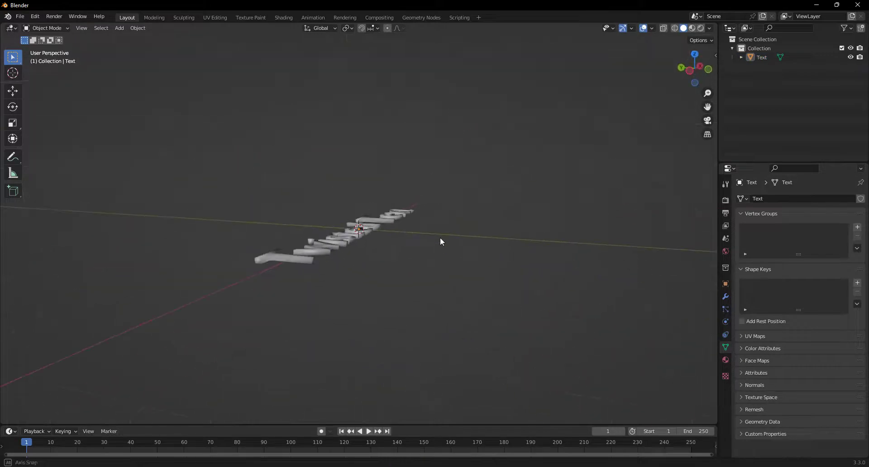
text(arx90)
key(Return)
key(KP_1)
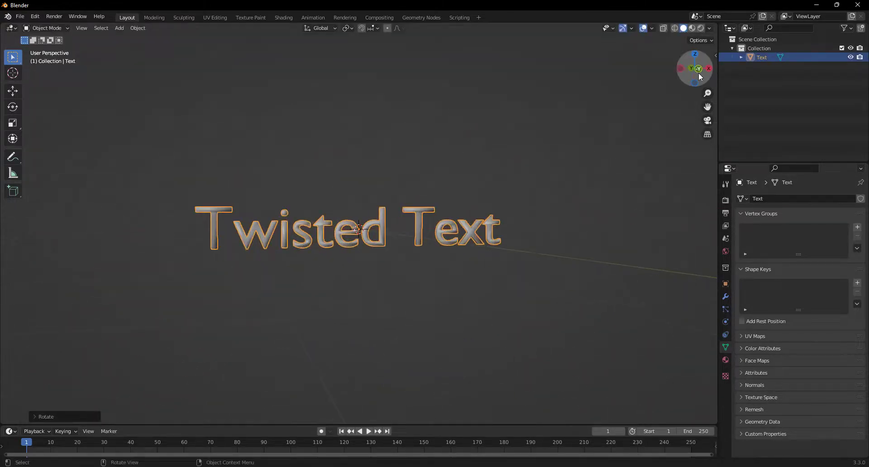
Step: Add a Simple Deform modifier to the text, twisting it about the X axis with an angle of 500°
click(726, 296)
click(749, 198)
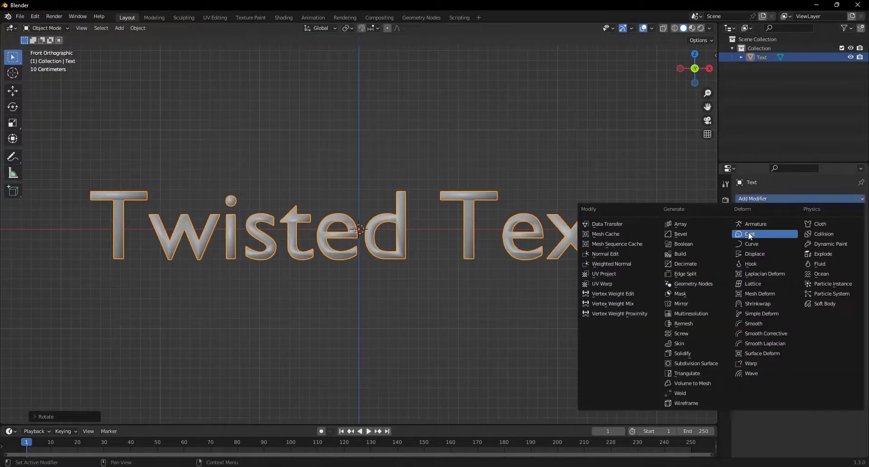
click(765, 313)
middle_drag(686, 304, 690, 264)
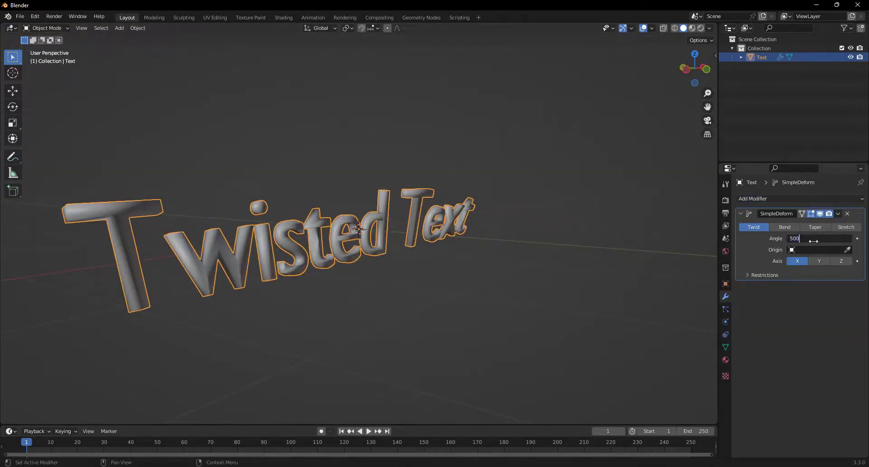
key(Return)
Step: Add an Edge Split modifier to the twisted text
scroll(634, 184, down, 4)
middle_drag(606, 185, 522, 196)
scroll(544, 196, up, 4)
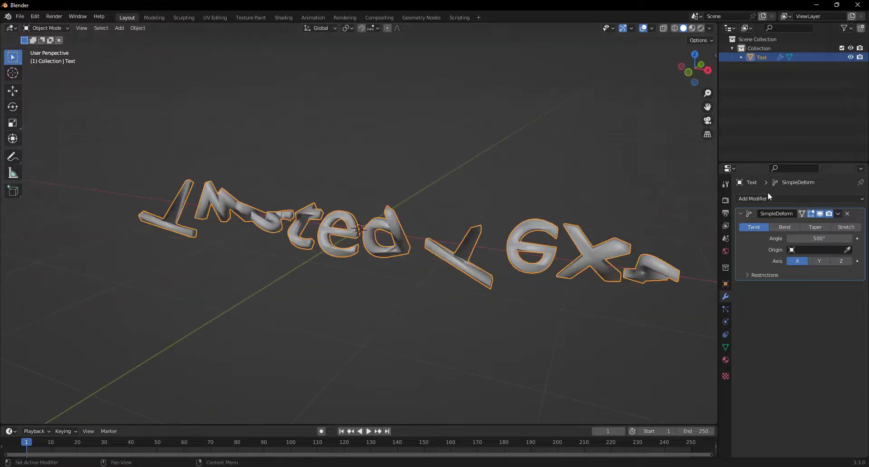
click(768, 199)
click(701, 275)
middle_drag(688, 275, 605, 256)
Step: Try Edge Split angles between about 4° and 81° on the twisted text
drag(801, 301, 790, 301)
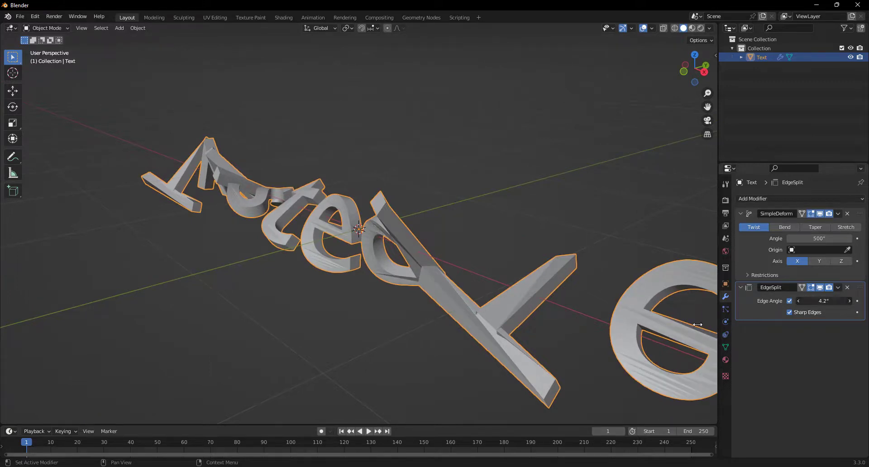
mouse_move(698, 324)
mouse_down()
mouse_move(161, 324)
mouse_move(188, 328)
mouse_move(113, 335)
mouse_up()
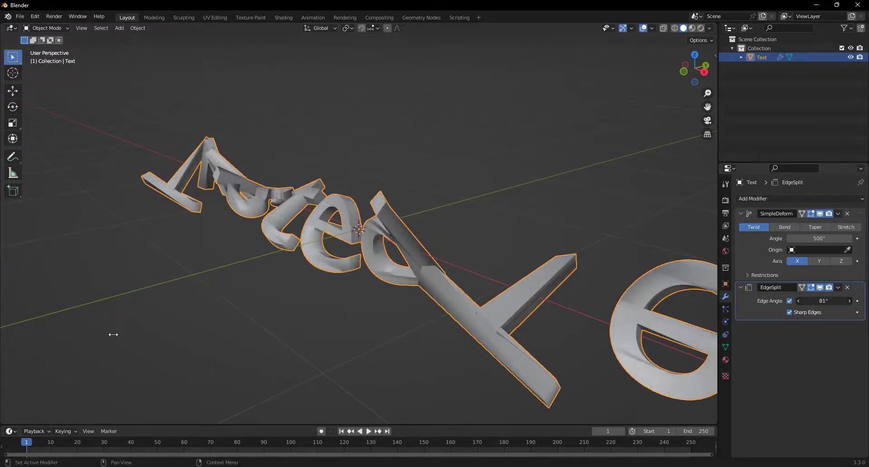
right_click(110, 335)
Step: Move the twisted text about 3.1 m along the negative X axis so it clears the origin
scroll(520, 272, down, 4)
mouse_move(520, 273)
middle_down()
mouse_move(501, 290)
mouse_move(534, 274)
middle_up()
scroll(498, 271, up, 3)
click(457, 271)
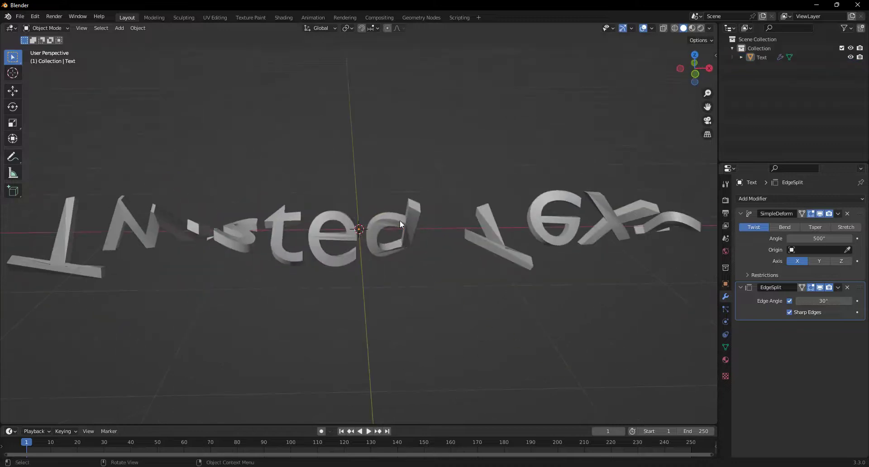
click(400, 220)
scroll(564, 265, down, 5)
key(g)
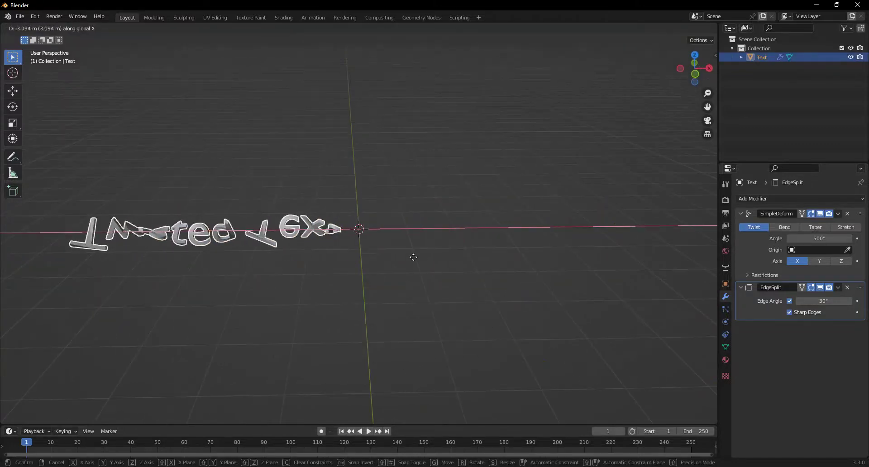
click(413, 258)
click(413, 257)
scroll(420, 209, up, 6)
key(shift+a)
mouse_move(330, 131)
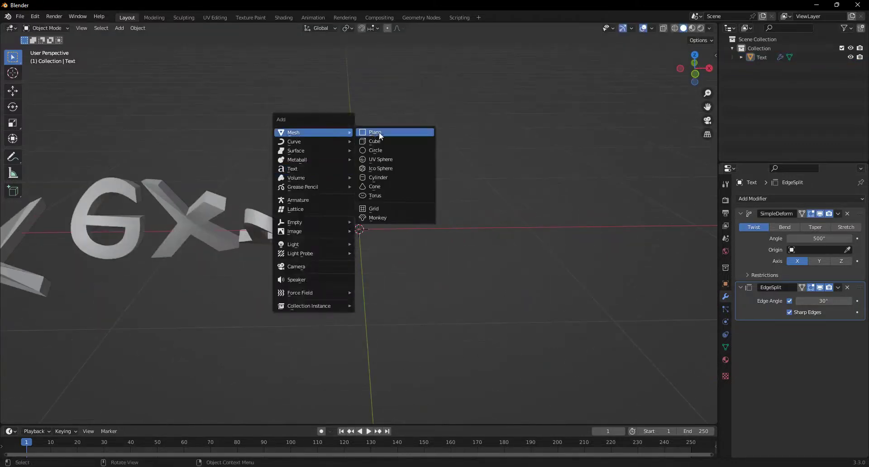
click(380, 141)
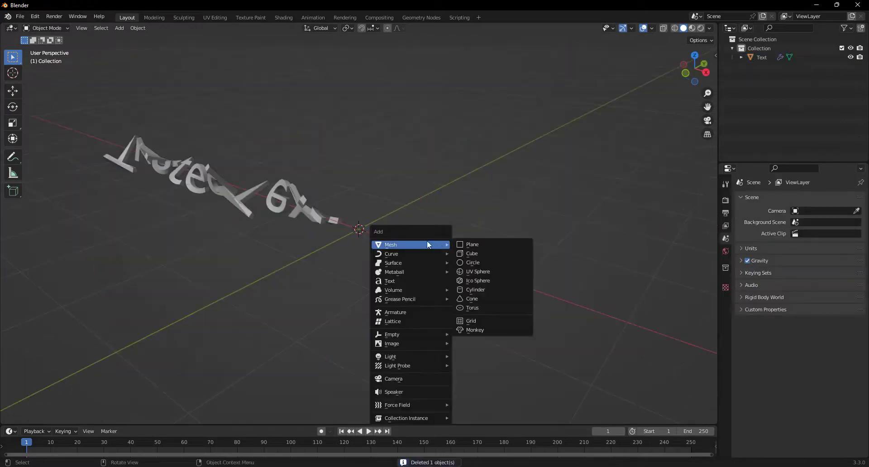
Step: Add a plane at the origin and rotate it 90° about the Y axis so it faces the text
click(466, 245)
text(r)
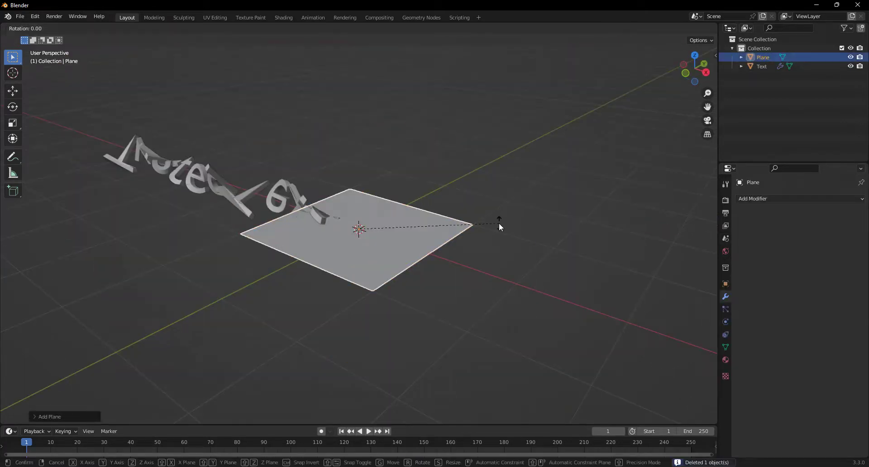
text(y90)
key(Return)
key(KP_3)
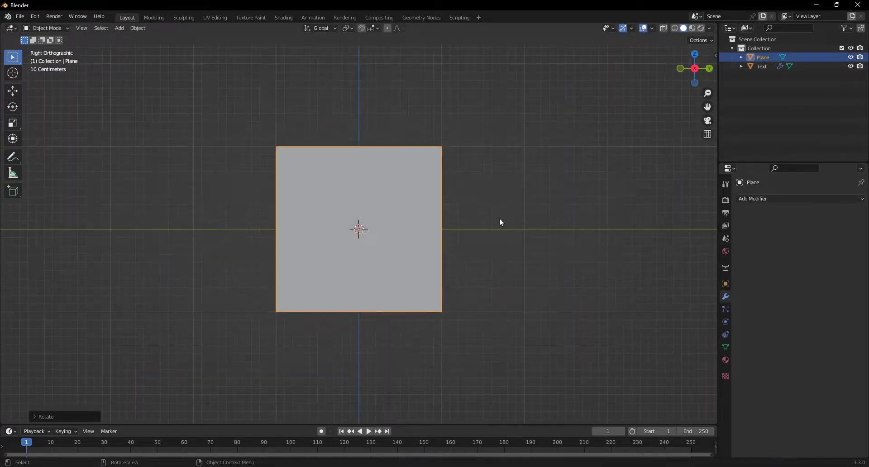
Step: Scale the plane's geometry in edit mode, narrowing it along Y into a tall upright rectangle
key(Tab)
key(s)
key(y)
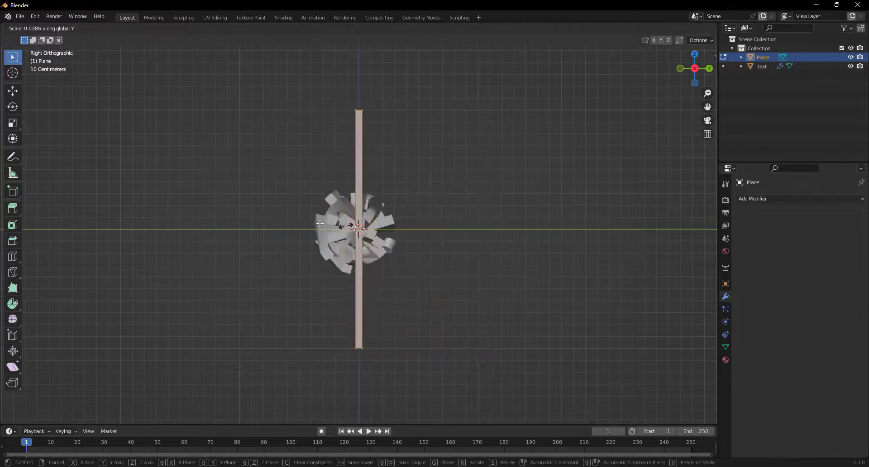
click(514, 205)
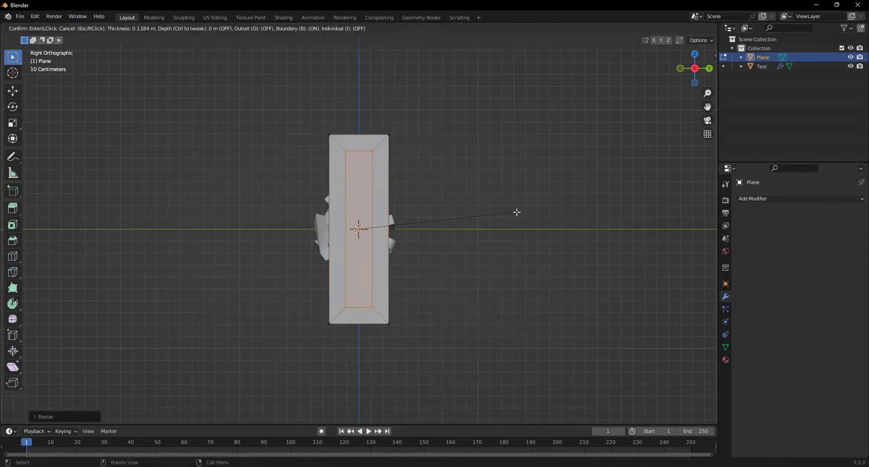
Step: Delete the rectangle's inset inner face and extrude the remaining open frame about 0.09 m
key(x)
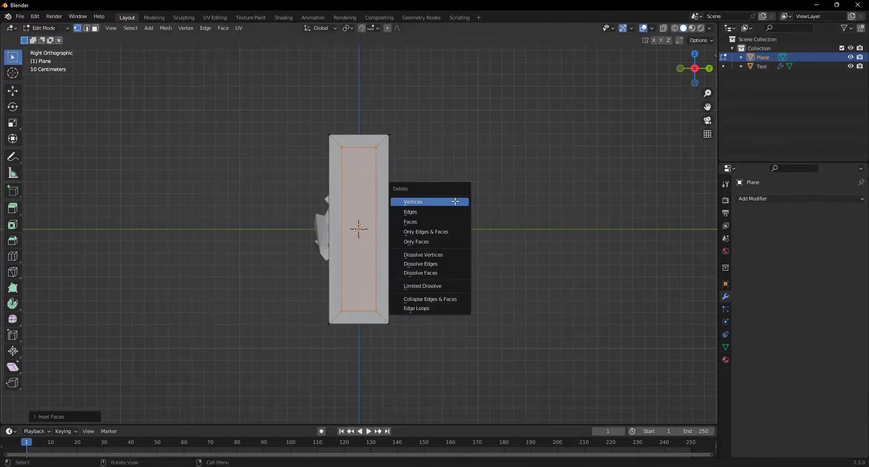
click(457, 222)
middle_drag(501, 230, 586, 248)
key(a)
key(e)
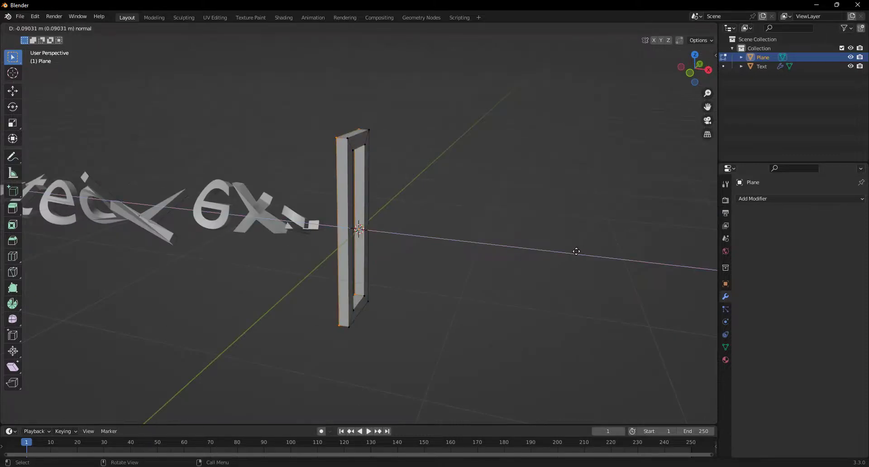
Step: Bevel all the frame's edges by about 0.03 m with three segments and return to object mode
scroll(551, 251, up, 3)
key(ctrl+b)
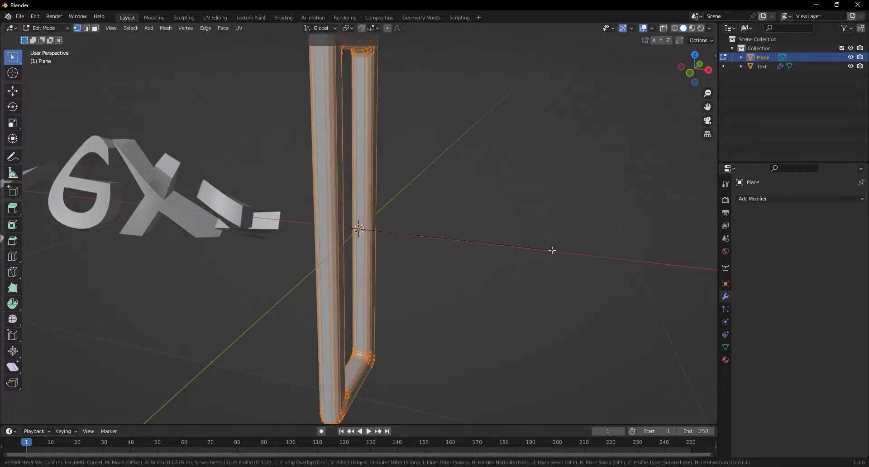
click(550, 250)
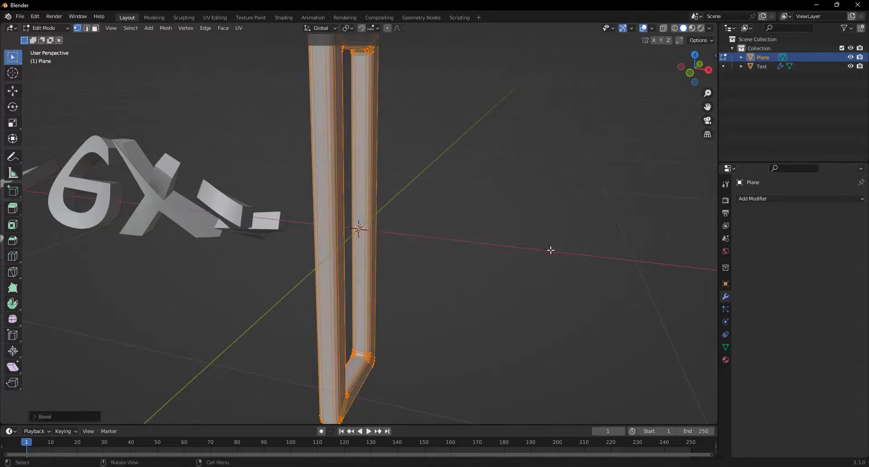
key(Tab)
Step: Scale the rectangular frame down so its length just spans the twisted text's circular profile
scroll(521, 240, down, 2)
middle_drag(403, 211, 384, 207)
click(534, 194)
middle_drag(534, 195, 435, 237)
scroll(496, 222, down, 4)
click(376, 209)
click(695, 73)
scroll(521, 241, up, 7)
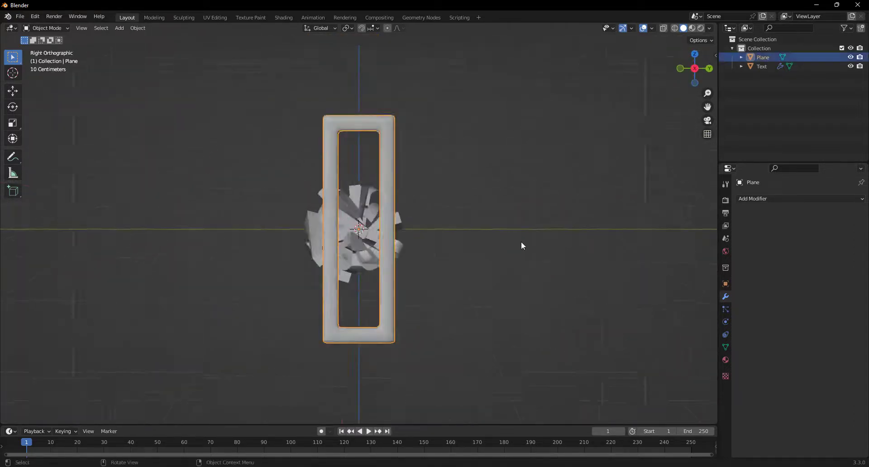
key(s)
click(488, 293)
key(s)
click(490, 323)
Step: Rotate the frame in the right view so its opening lines up with the end letter of the twisted text
middle_drag(490, 325, 555, 346)
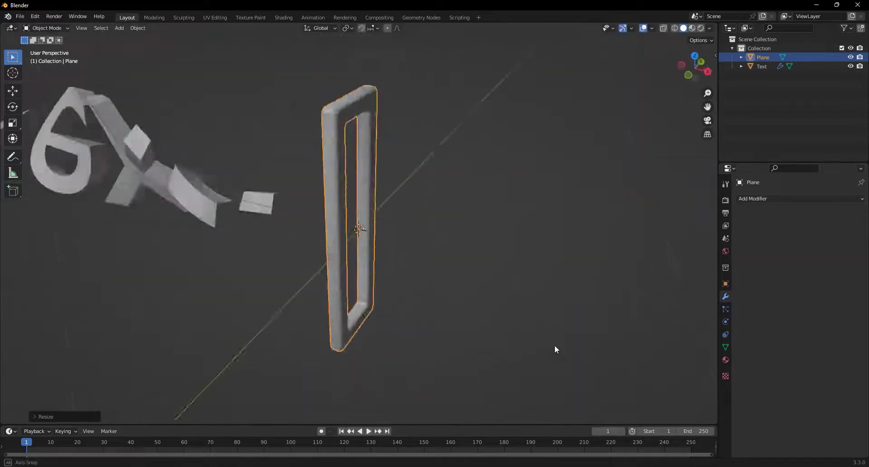
click(698, 71)
scroll(537, 283, up, 4)
scroll(526, 335, down, 3)
key(r)
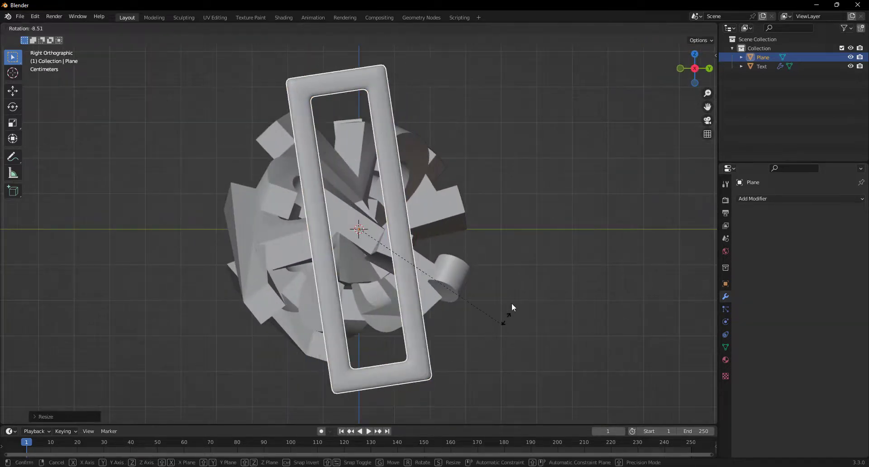
click(512, 156)
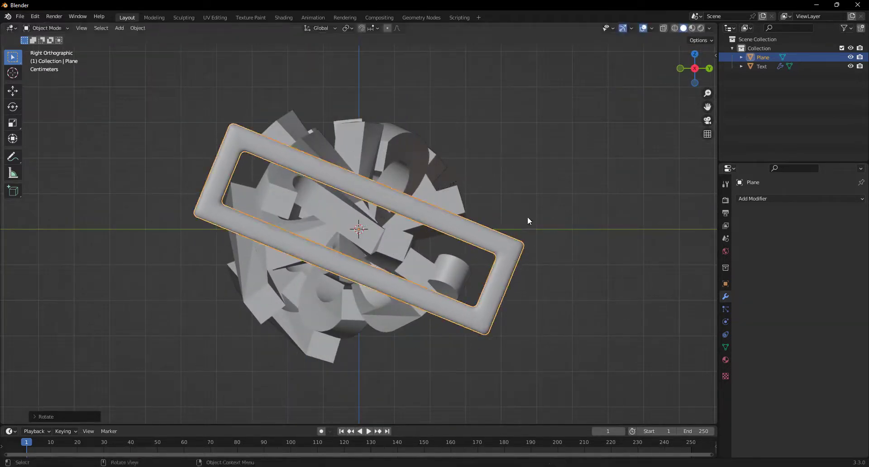
Step: Move the twisted text along the X axis until its end letter sits inside the rectangular frame's opening
middle_drag(529, 220, 432, 258)
click(559, 277)
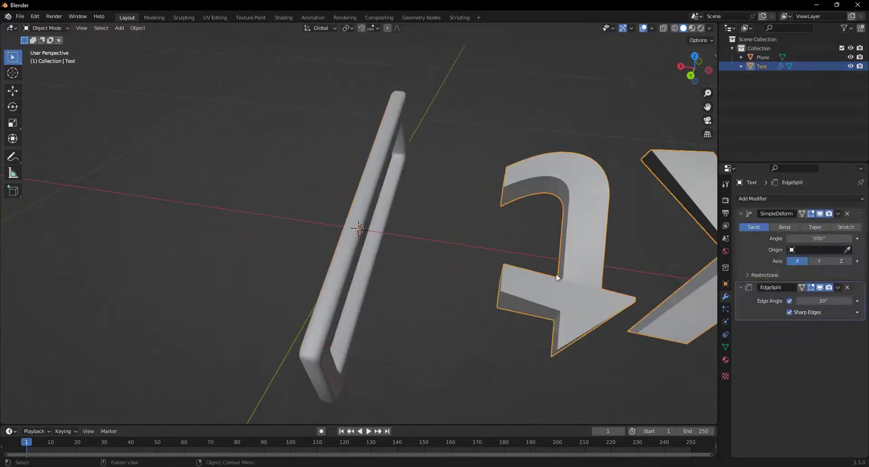
alt+middle_drag(559, 278, 629, 273)
key(g)
key(x)
click(499, 269)
middle_drag(499, 269, 465, 266)
scroll(462, 259, down, 4)
click(451, 243)
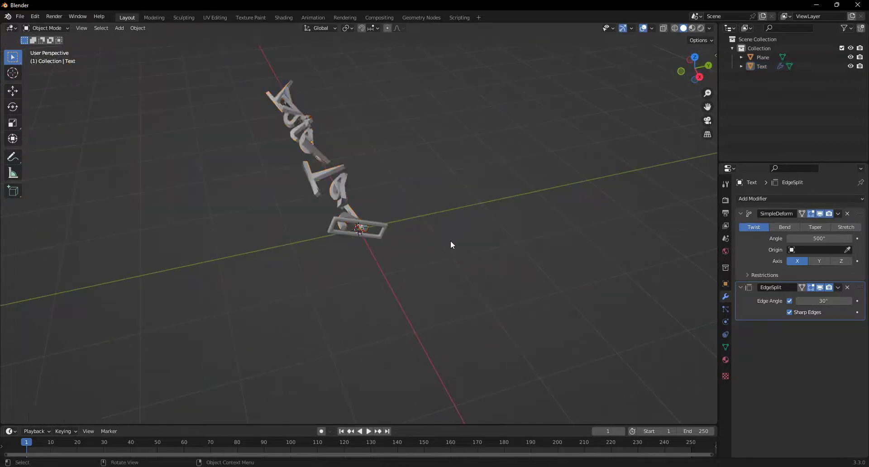
Step: At frame 1, insert a rotation keyframe for the rectangular frame and a location keyframe for the text
scroll(435, 233, up, 7)
click(396, 208)
key(i)
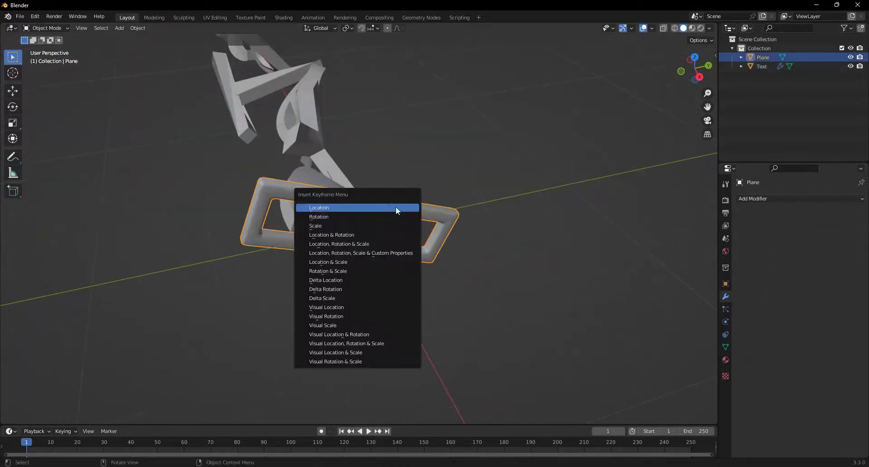
click(327, 217)
middle_drag(442, 158, 501, 154)
click(501, 154)
click(364, 217)
key(i)
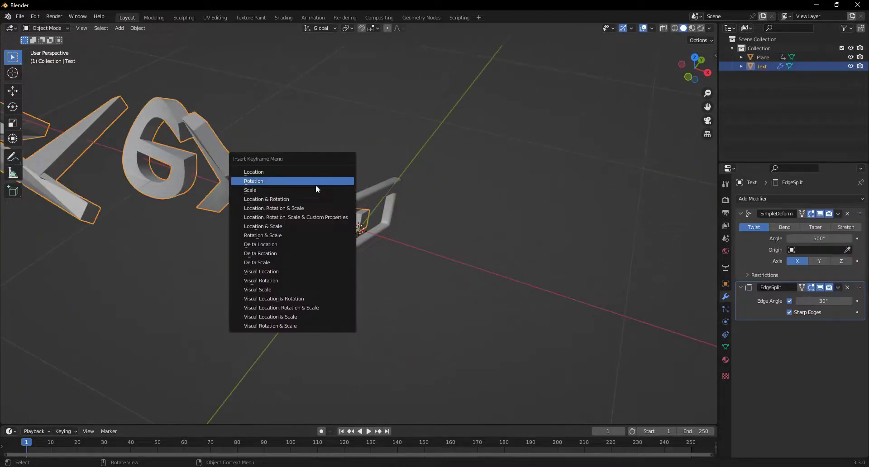
click(269, 181)
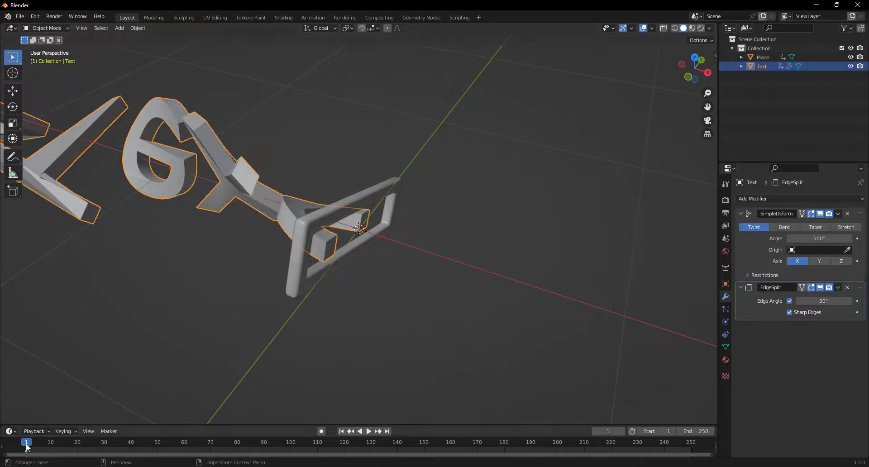
Step: At frame 100, move the text along X until its first letter reaches the rectangular frame and keyframe its location
scroll(317, 390, down, 5)
click(688, 77)
key(g)
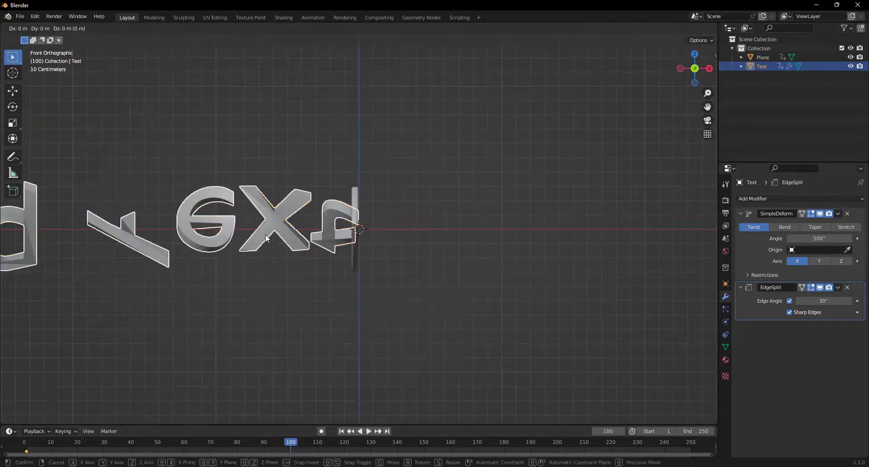
key(x)
click(319, 225)
scroll(468, 234, up, 5)
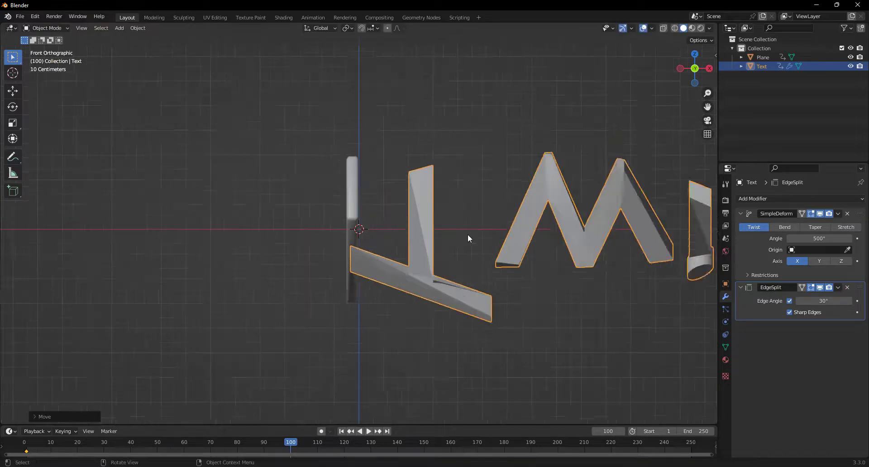
key(i)
click(372, 195)
Step: Rotate the rectangular frame -500° about the global X axis at frame 100 and keyframe its rotation
click(351, 195)
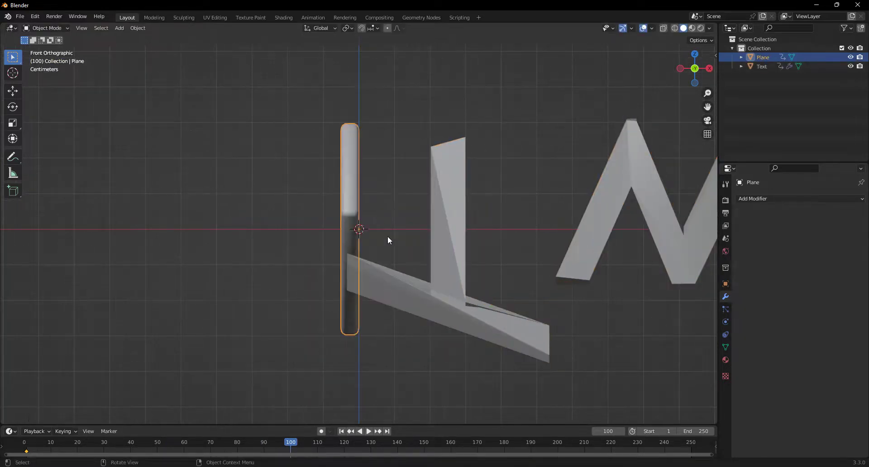
middle_drag(388, 241, 489, 254)
text(rx)
text(-500)
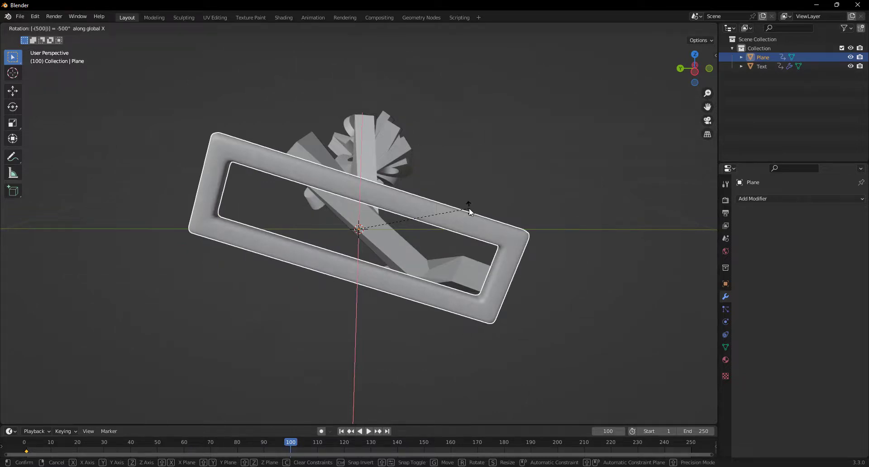
key(Return)
key(i)
click(488, 194)
Step: Play the animation from the start to check how the rectangular frame follows the text's twist
key(s)
middle_drag(476, 218, 522, 289)
click(544, 299)
click(25, 443)
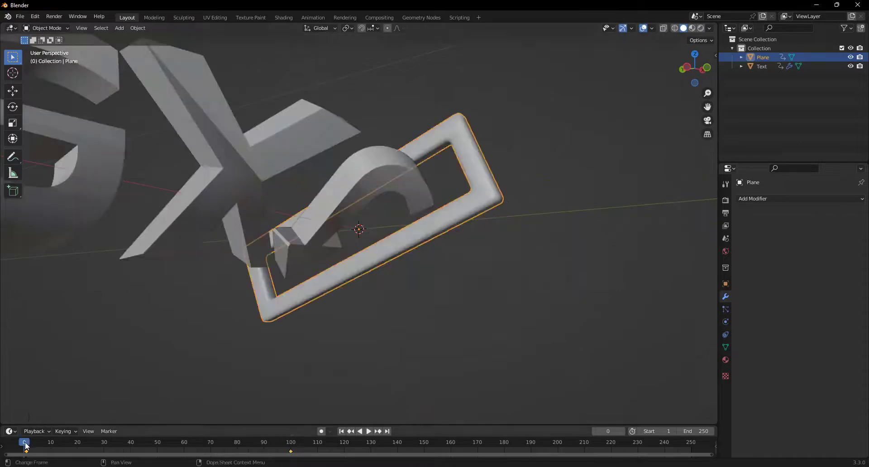
key(space)
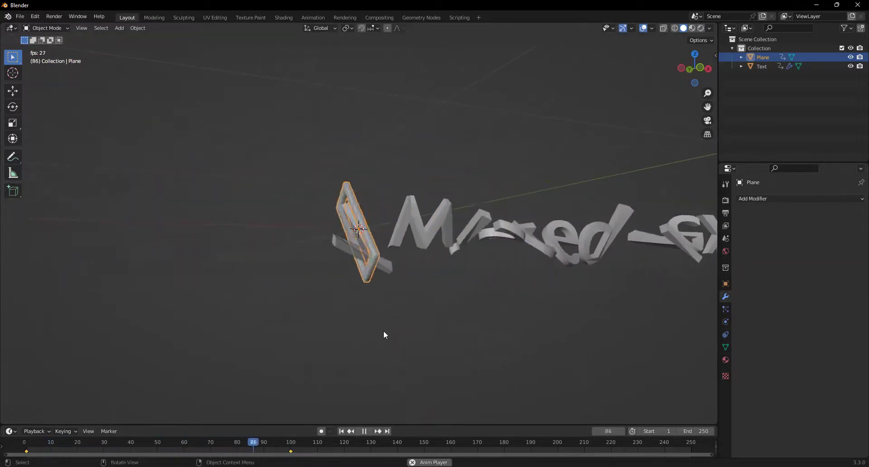
key(space)
Step: Keyframe the rectangular frame's location at frame 130, and again at frame 160 after moving it about -2 m along X
middle_drag(353, 338, 336, 217)
key(i)
click(338, 227)
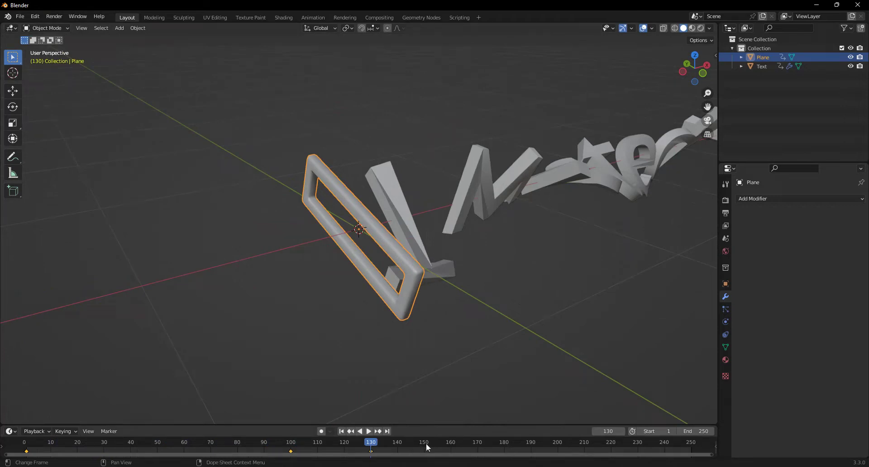
middle_drag(479, 344, 463, 294)
key(g)
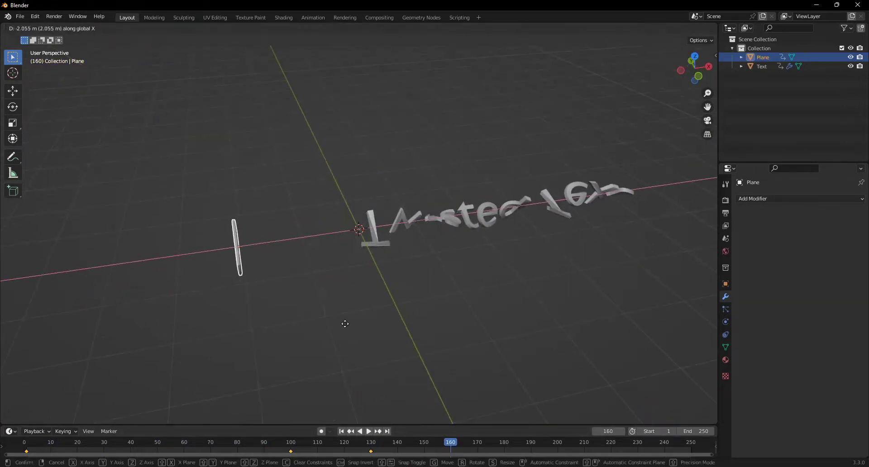
click(346, 322)
key(i)
click(387, 237)
Step: Keyframe the text's Simple Deform twist angle at 500° on frame 140 and at 0° on frame 200
drag(26, 446, 451, 449)
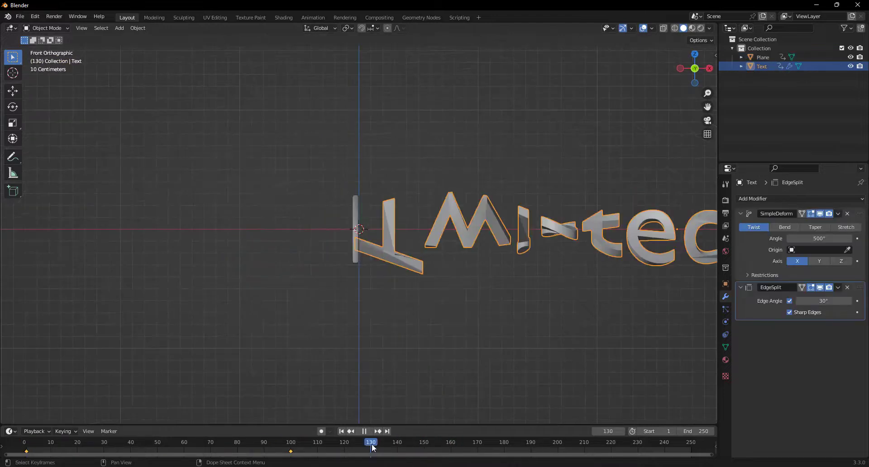
key(space)
scroll(620, 238, down, 4)
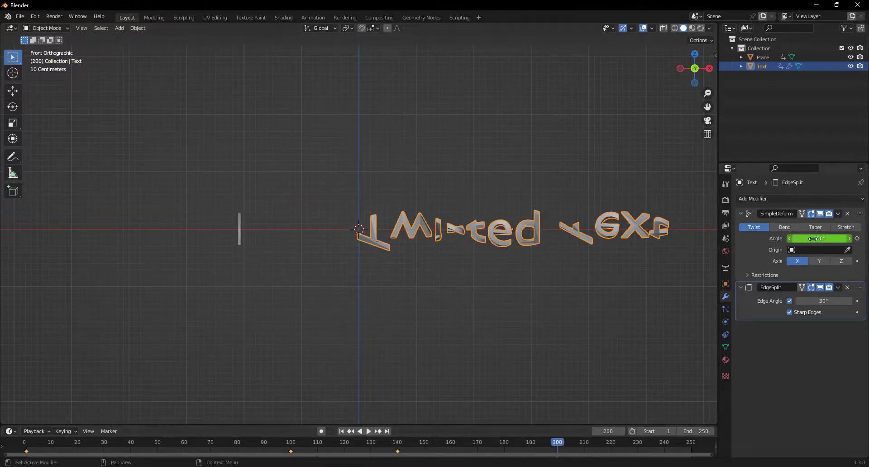
text(0)
key(Return)
Step: Play the animation from the start with viewport overlays hidden and examine it from the front and at an angle
click(29, 443)
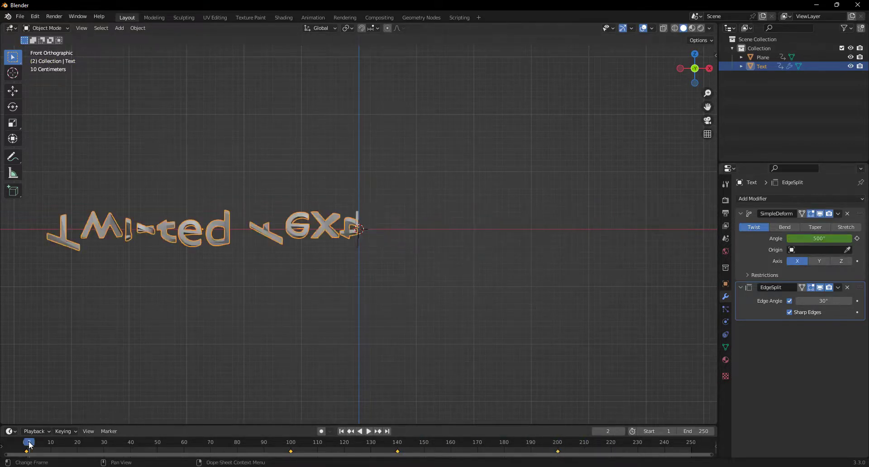
click(434, 260)
middle_drag(434, 260, 438, 260)
click(643, 28)
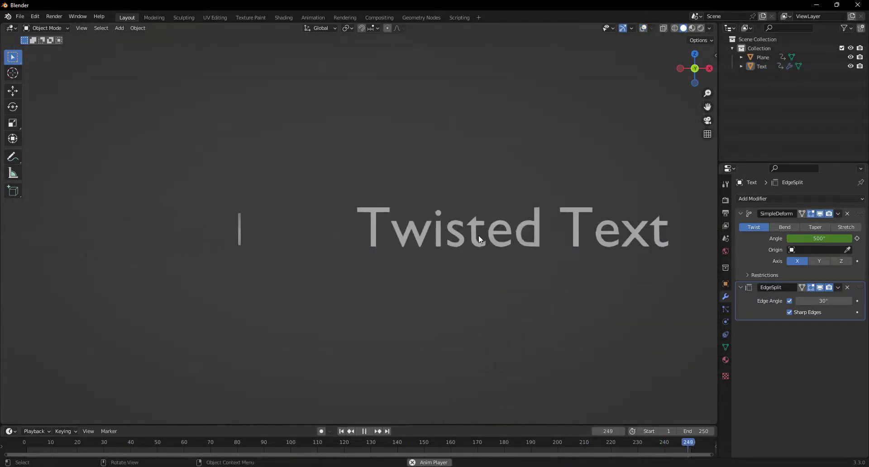
key(space)
middle_drag(468, 248, 586, 255)
key(space)
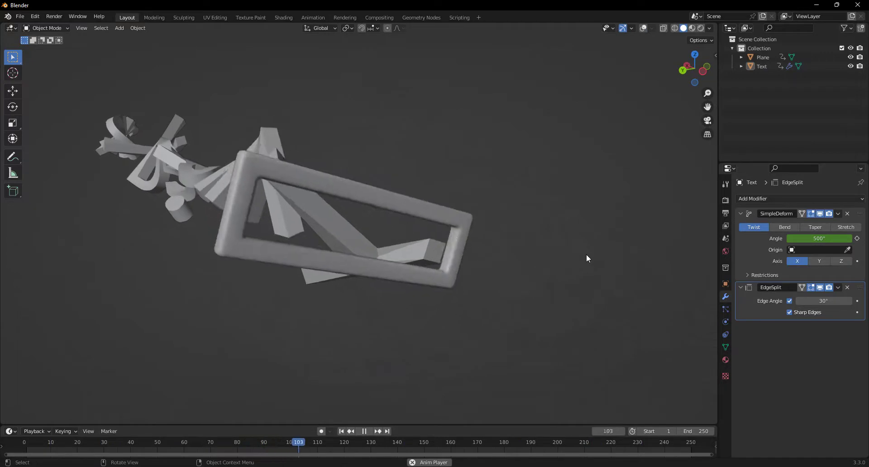
key(space)
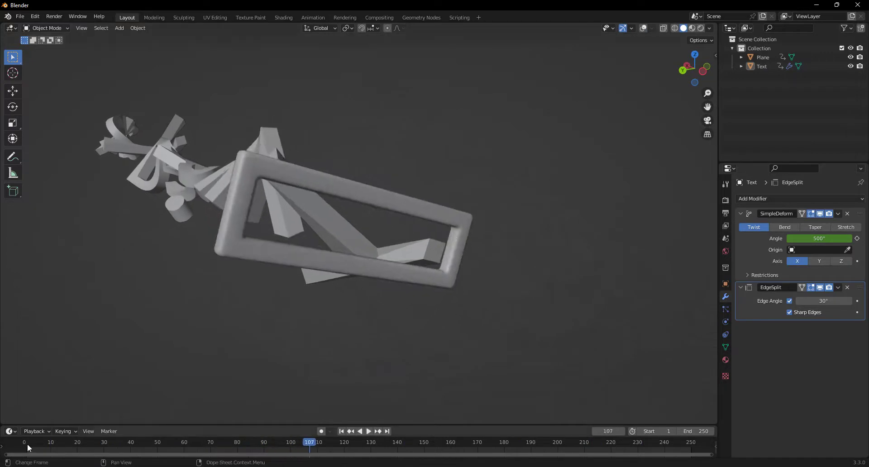
Step: Return to frame 1 and set the output frame rate to 24 fps
click(28, 448)
click(726, 212)
click(826, 281)
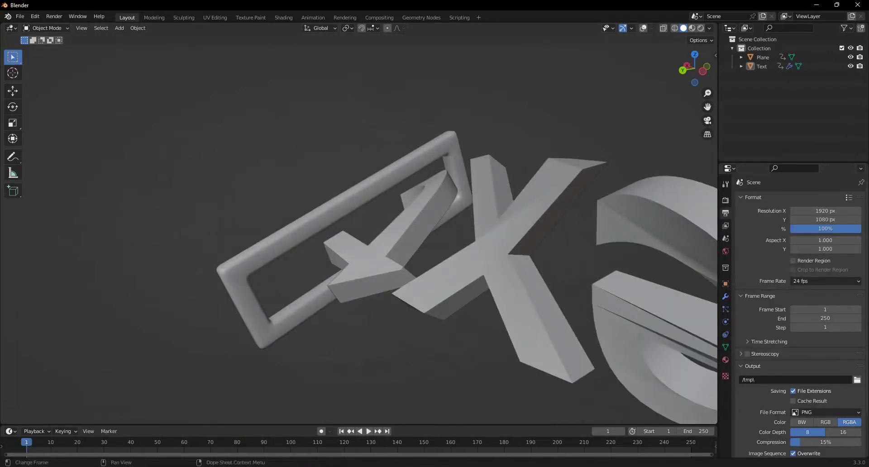
Step: Add a mesh plane at the origin and play the animation through to frame 250
key(shift+a)
mouse_move(357, 176)
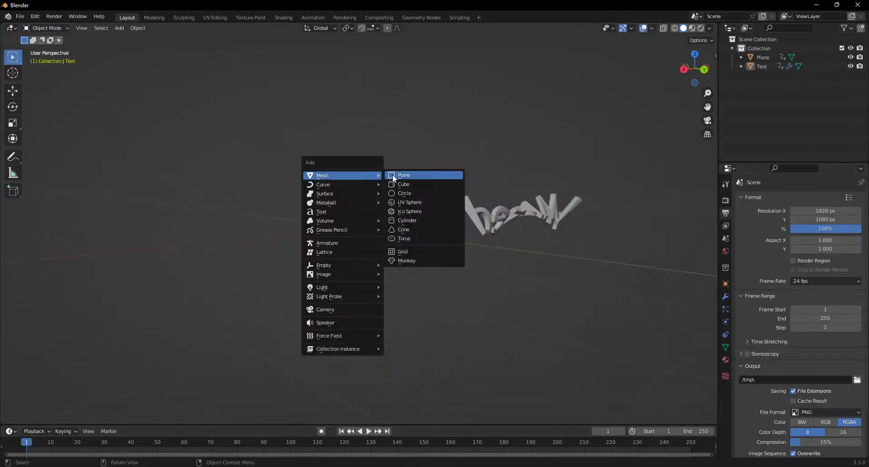
click(393, 176)
middle_drag(421, 217, 324, 255)
key(space)
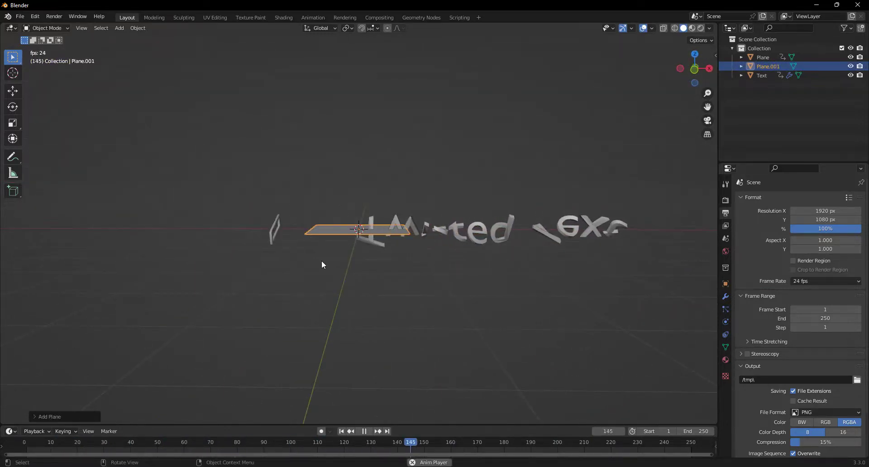
scroll(417, 276, up, 4)
middle_drag(417, 276, 430, 299)
scroll(430, 299, down, 3)
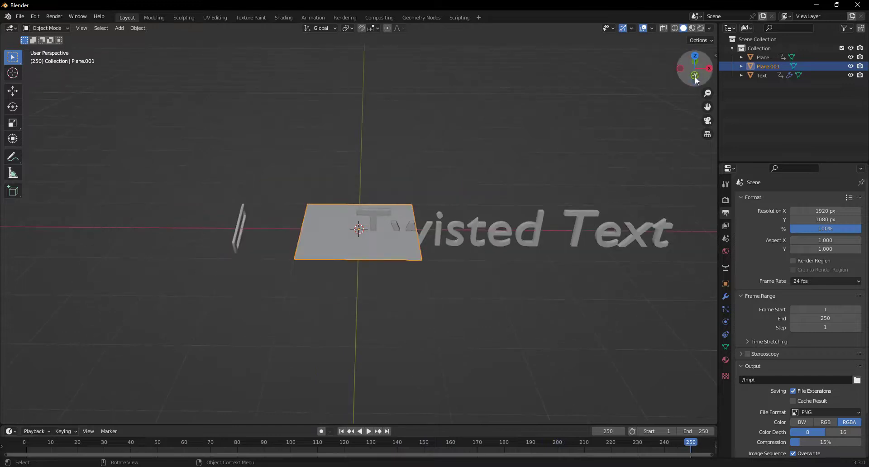
Step: Move the new plane along X to the middle of the text and lower it beneath the letters
click(694, 77)
scroll(446, 217, up, 2)
key(g)
key(x)
scroll(545, 265, down, 3)
click(546, 265)
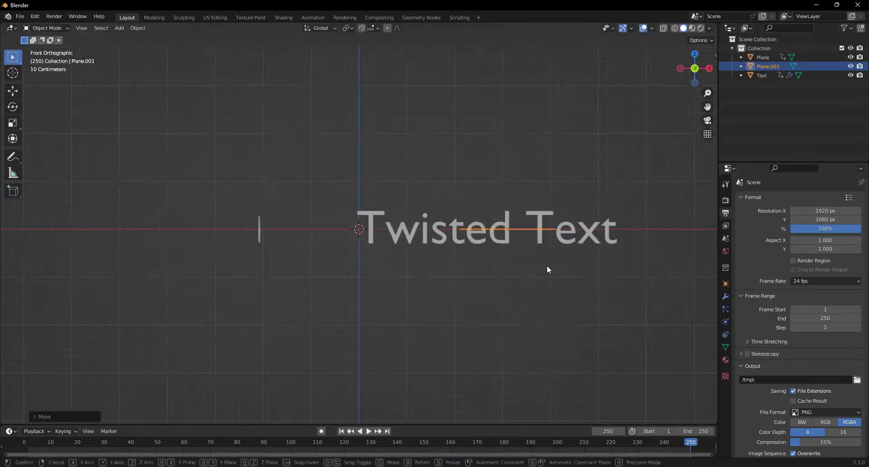
middle_drag(527, 268, 500, 230)
click(502, 293)
Step: Scale the floor plane up until it extends well beyond the text and the rectangular frame
key(s)
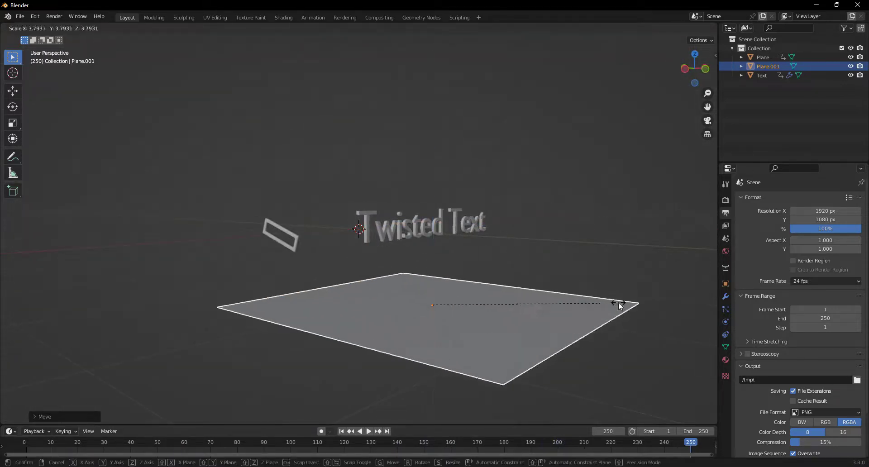
click(622, 305)
middle_drag(621, 305, 505, 326)
key(s)
click(531, 344)
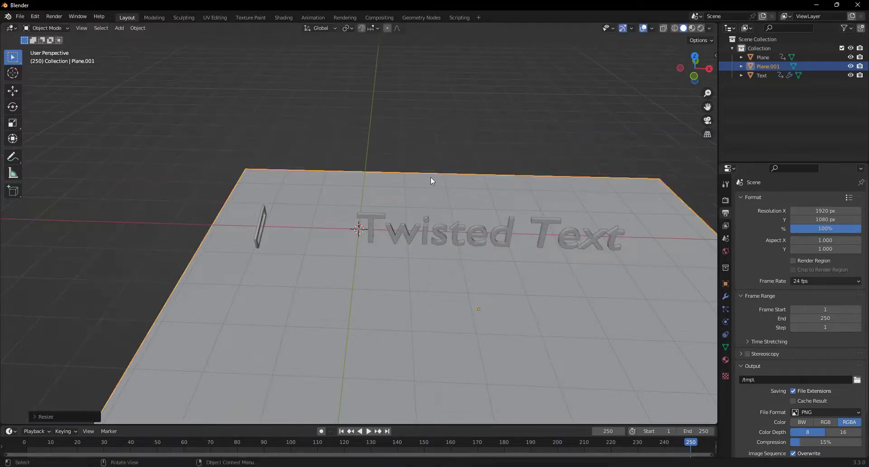
Step: Extrude the floor plane's back edge upward along Z to form a tall backdrop wall
key(Tab)
key(2)
middle_drag(431, 178, 384, 176)
click(384, 175)
scroll(516, 232, down, 5)
key(e)
key(z)
click(479, 86)
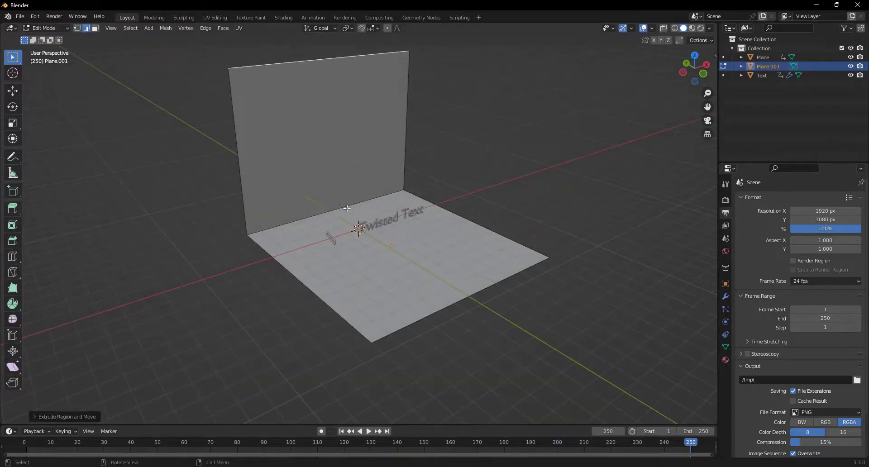
Step: Bevel the edge between the floor and wall into a wide curve with many segments
click(348, 208)
middle_drag(398, 240, 443, 222)
key(ctrl+b)
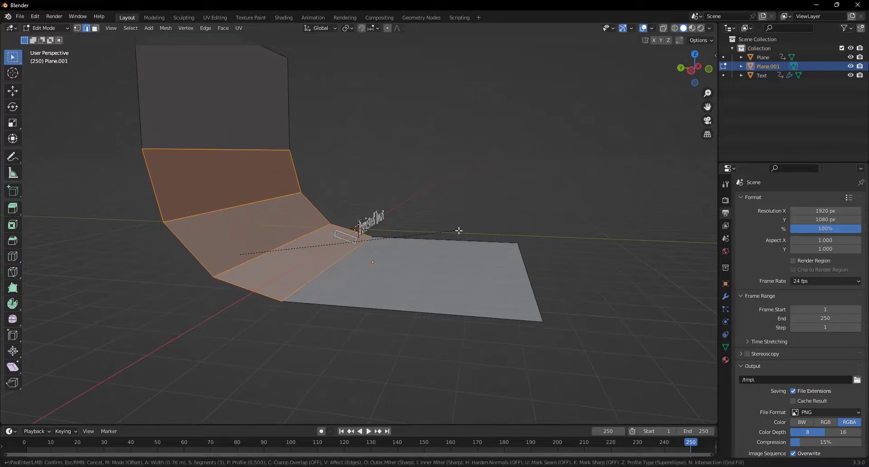
scroll(458, 231, up, 13)
click(467, 238)
Step: Return to object mode, shade the curved backdrop smooth, and deselect it
key(Tab)
right_click(292, 203)
click(292, 203)
click(523, 219)
middle_drag(522, 218, 430, 227)
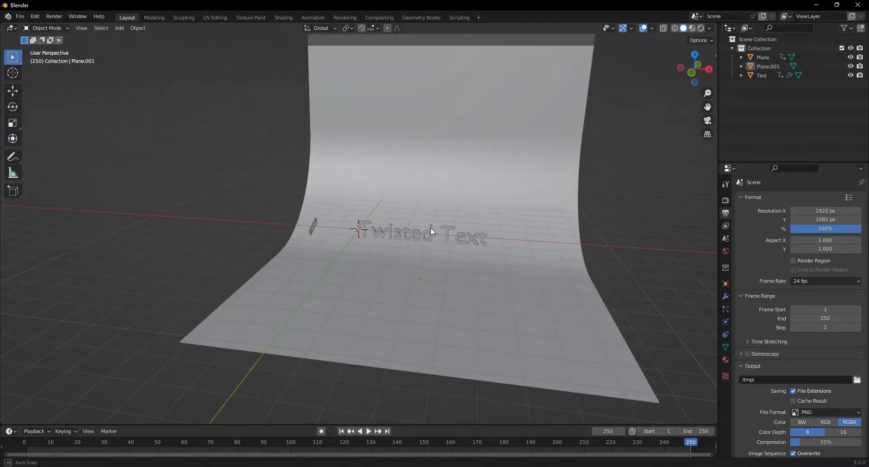
click(384, 298)
key(alt+a)
Step: At frame 30, add a camera and align it to a close-up view of the rectangular frame around the letters
scroll(444, 283, up, 7)
middle_drag(482, 277, 458, 292)
scroll(455, 282, down, 3)
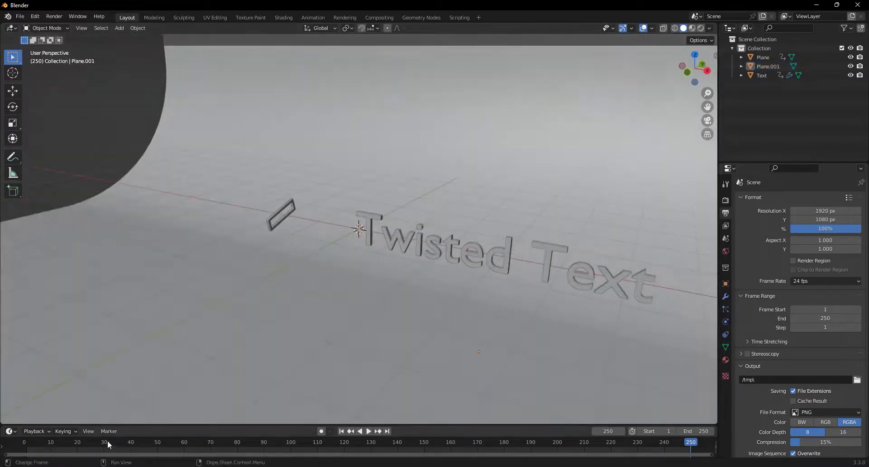
click(108, 441)
scroll(338, 348, up, 4)
middle_drag(346, 322, 333, 294)
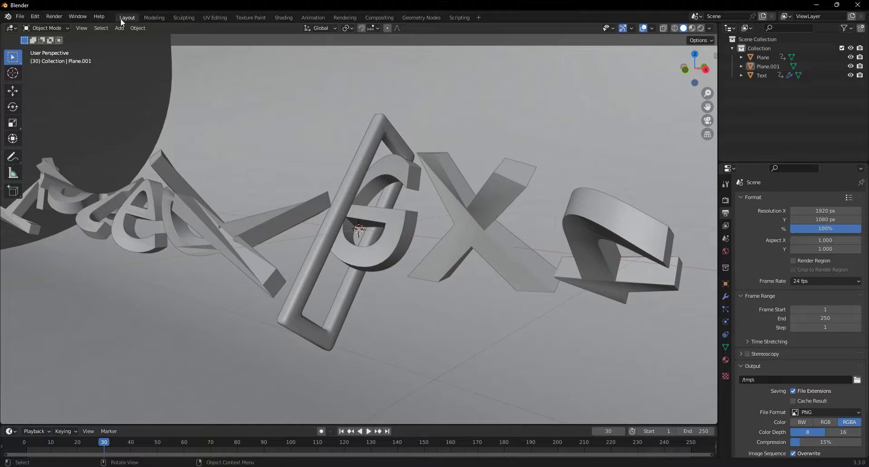
middle_drag(341, 225, 389, 205)
scroll(389, 205, up, 3)
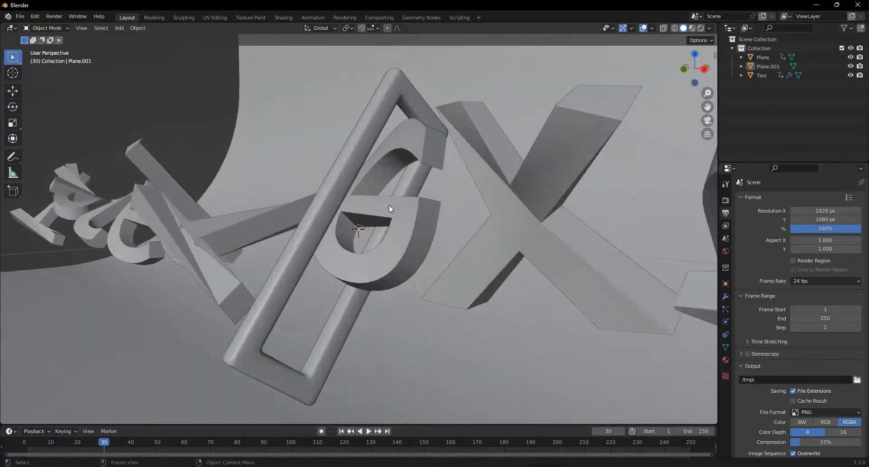
scroll(362, 198, down, 1)
key(shift+a)
click(292, 326)
key(ctrl+alt+KP_0)
Step: Lock the camera to the view, reframe it to include the trailing letters beside the rectangular frame, and return to frame 1
key(n)
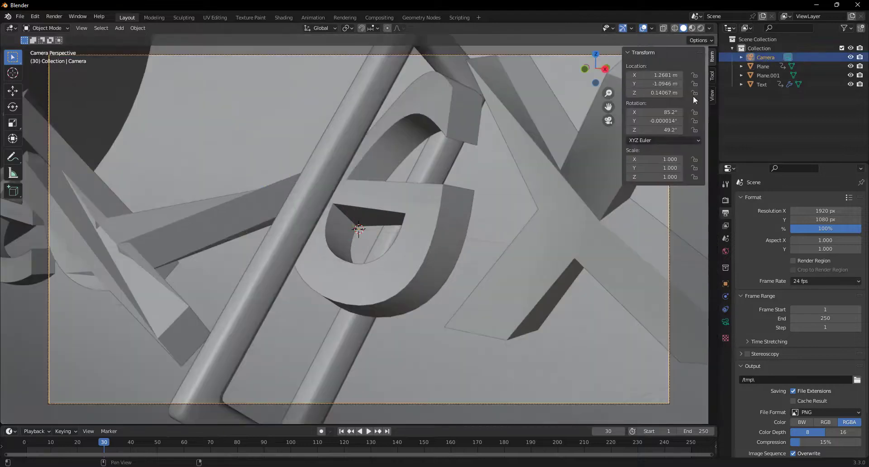
click(713, 99)
click(662, 166)
key(n)
scroll(485, 195, down, 3)
middle_drag(455, 214, 347, 194)
scroll(335, 195, up, 1)
scroll(333, 195, down, 1)
scroll(346, 193, up, 1)
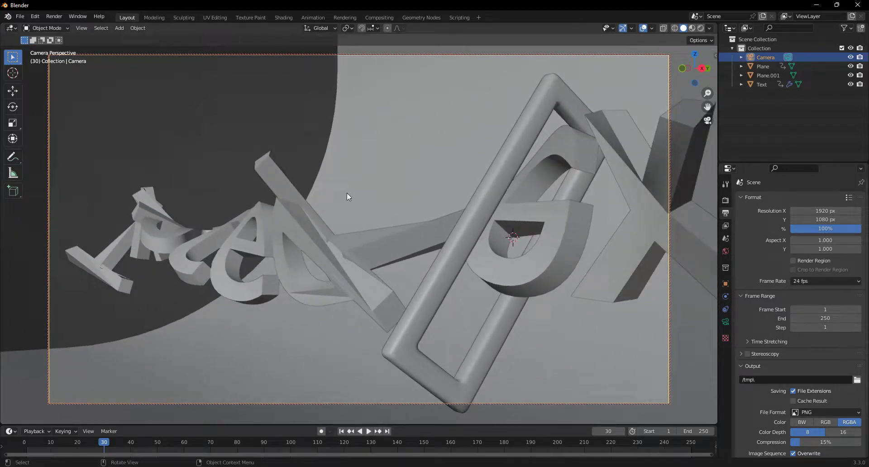
click(27, 445)
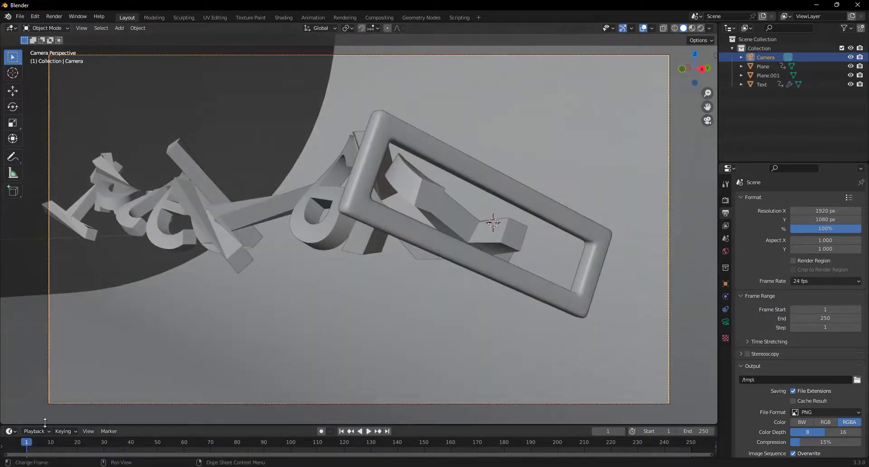
Step: Reframe the camera closer on the rectangular frame and the trailing letters, unlock it from the view, and insert a camera keyframe at frame 1
mouse_move(353, 322)
middle_down()
mouse_move(362, 321)
mouse_move(353, 320)
middle_up()
key(KP_0)
key(n)
click(662, 166)
key(n)
mouse_move(480, 229)
middle_down()
mouse_move(448, 237)
mouse_move(477, 238)
middle_up()
key(i)
click(392, 216)
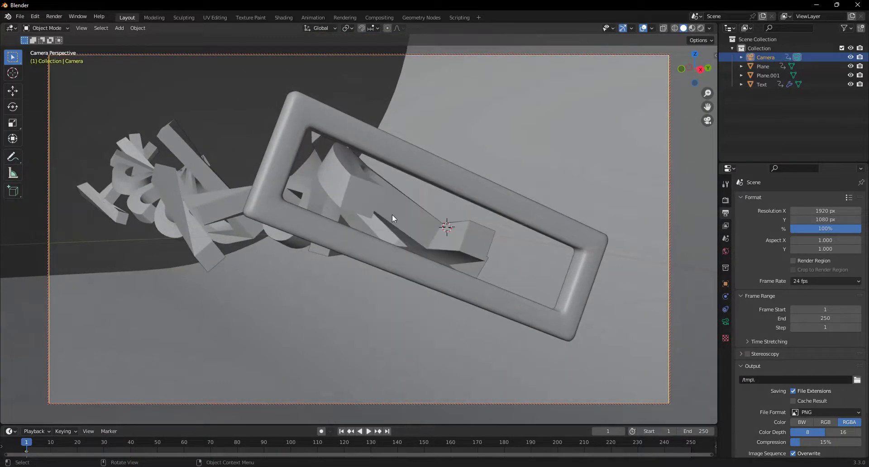
Step: Pull the camera back to face the whole straightened Twisted Text line at frame 250 and insert a camera keyframe
drag(20, 449, 342, 447)
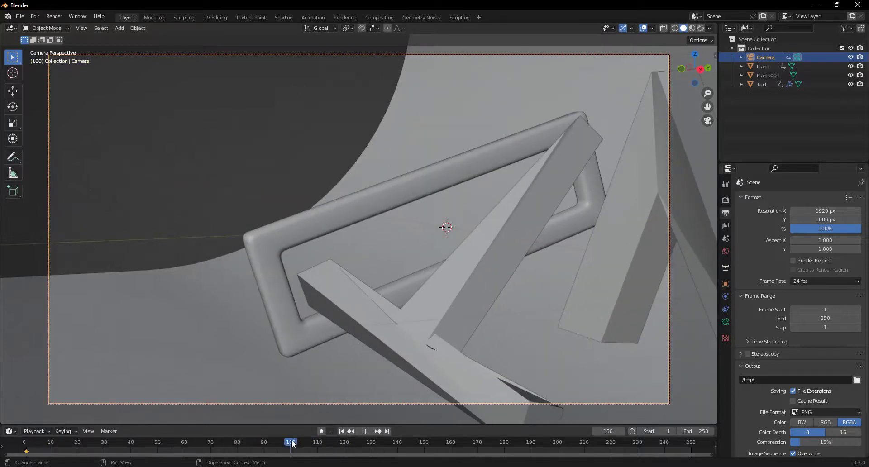
scroll(455, 216, down, 7)
middle_drag(455, 217, 226, 219)
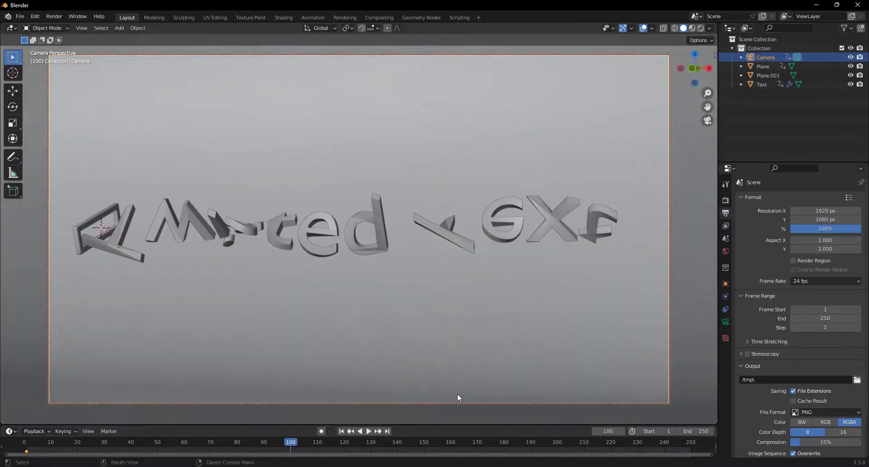
click(691, 446)
scroll(329, 275, down, 8)
mouse_move(334, 276)
middle_down()
mouse_move(387, 272)
mouse_move(307, 269)
mouse_move(373, 285)
mouse_move(335, 289)
mouse_move(355, 291)
mouse_move(345, 267)
middle_up()
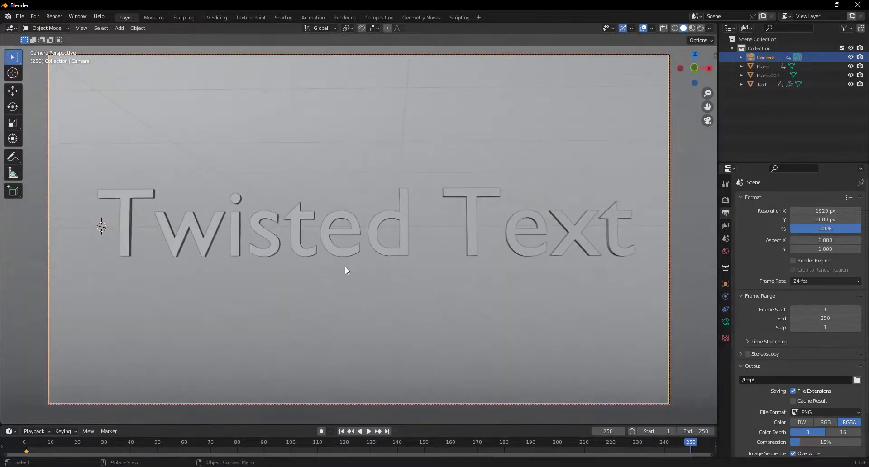
key(i)
click(398, 218)
Step: Move the camera's end keyframe to frame 120, play back the camera move, and return to frame 1
drag(694, 454, 403, 458)
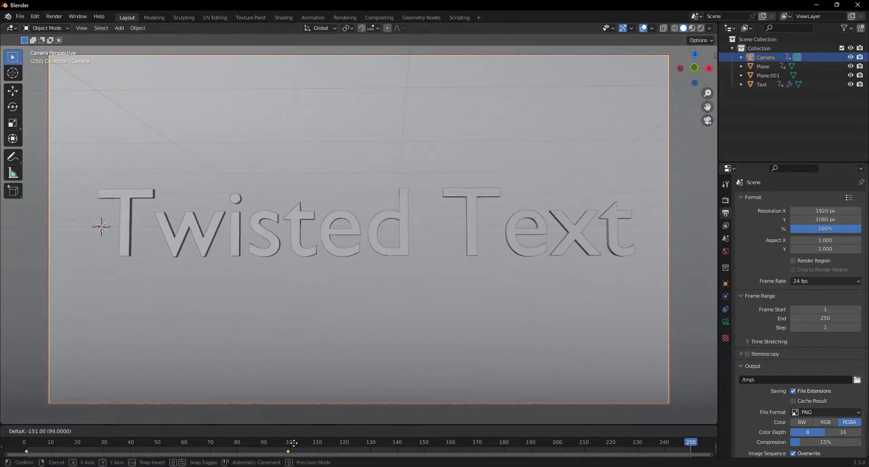
drag(345, 440, 346, 439)
key(space)
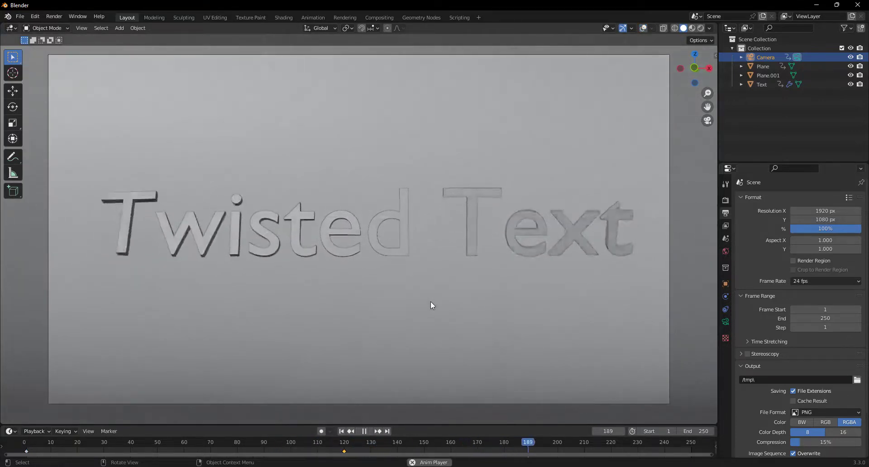
key(Escape)
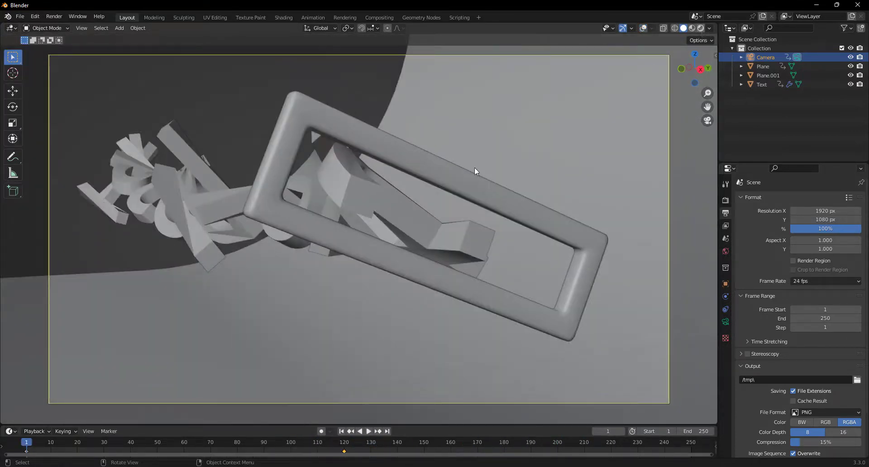
Step: Preview frame 30 in rendered shading, return to solid shading, and show the overlays with the whole set in view
click(701, 28)
click(105, 443)
click(725, 200)
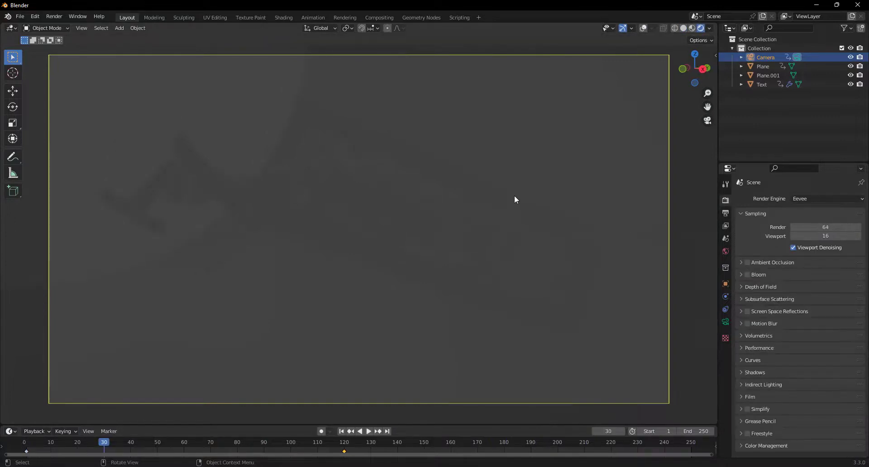
middle_drag(514, 196, 516, 224)
click(684, 28)
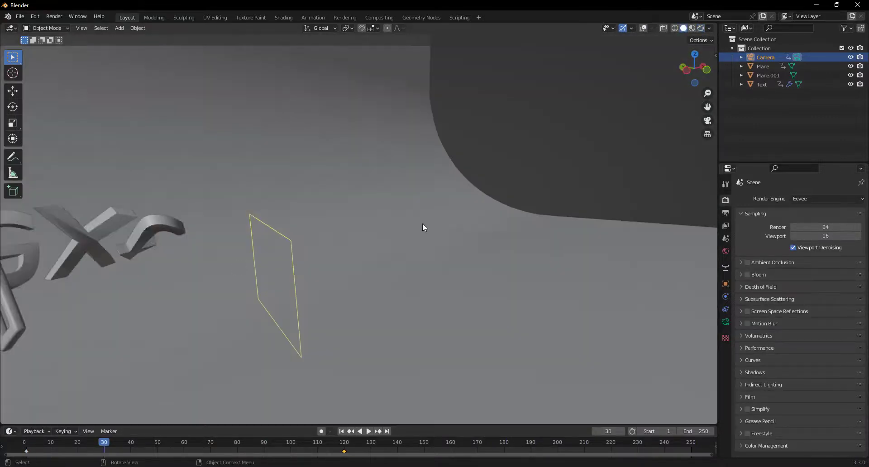
scroll(363, 224, down, 5)
key(shift+alt+z)
middle_drag(363, 224, 401, 213)
scroll(401, 213, down, 2)
key(shift+a)
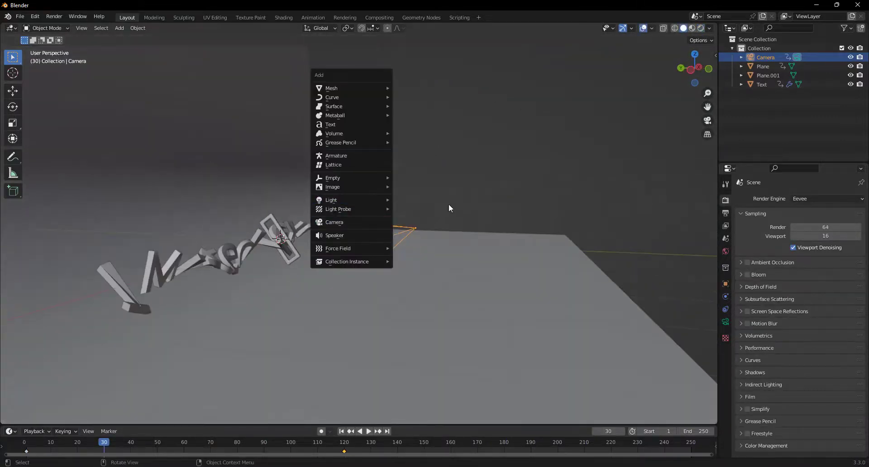
click(348, 200)
key(Delete)
Step: Add an area light, scale it up into a large panel, and place it about 3.8 m above and 2.5 m in front of the text
key(shift+a)
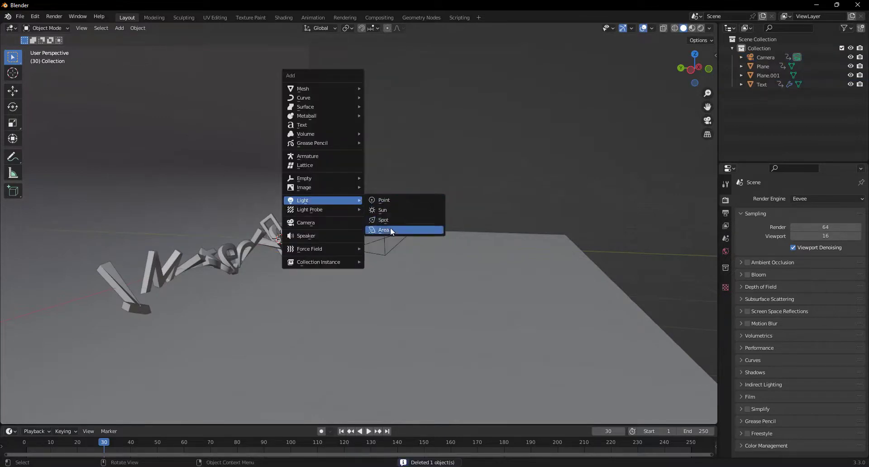
click(390, 230)
click(692, 70)
key(s)
click(388, 272)
key(g)
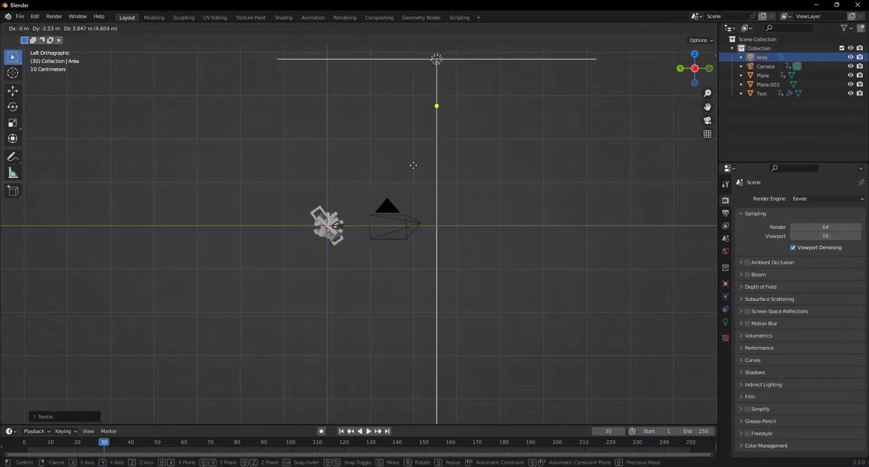
click(413, 165)
middle_drag(413, 165, 420, 266)
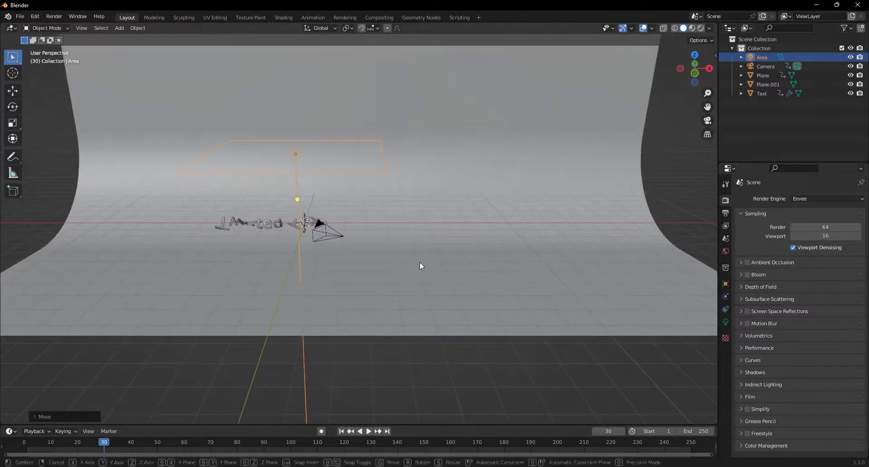
click(508, 264)
Step: Return to frame 1 and show the camera view in rendered shading
mouse_move(27, 442)
mouse_down()
mouse_move(674, 437)
mouse_move(27, 443)
mouse_up()
middle_drag(377, 266, 338, 256)
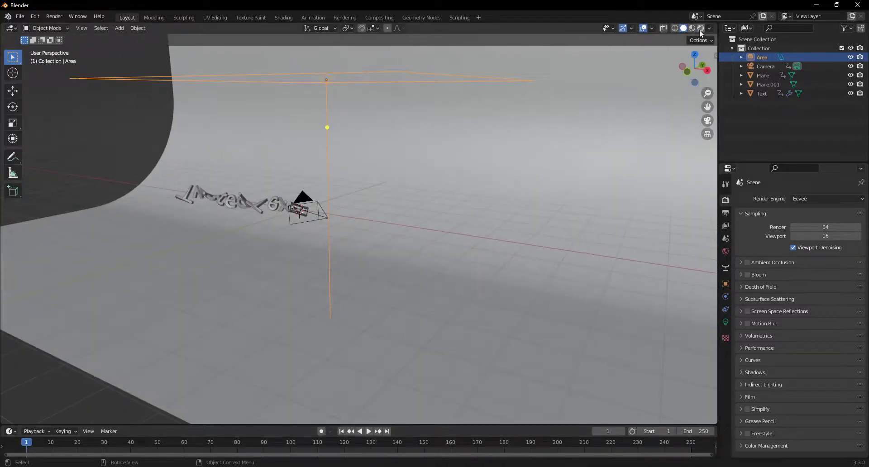
click(701, 28)
key(KP_0)
Step: Darken the world background color to black and set the area light's power to 363 W
click(726, 251)
click(808, 260)
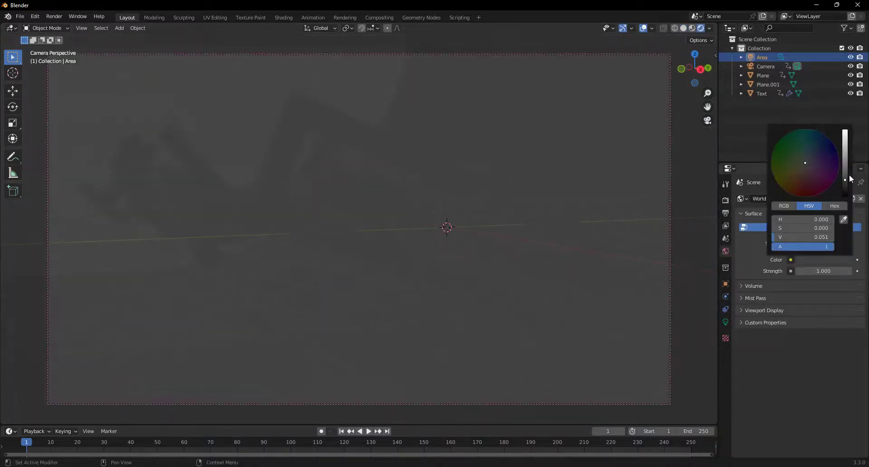
drag(851, 179, 846, 196)
click(725, 323)
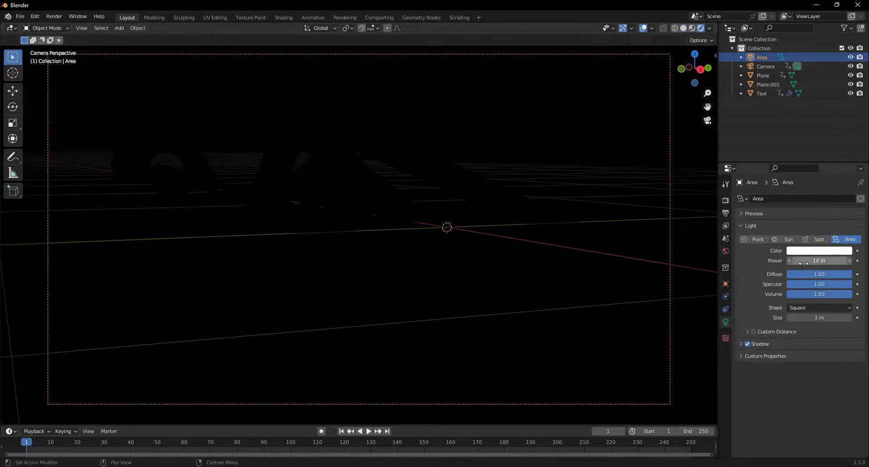
drag(817, 262, 815, 372)
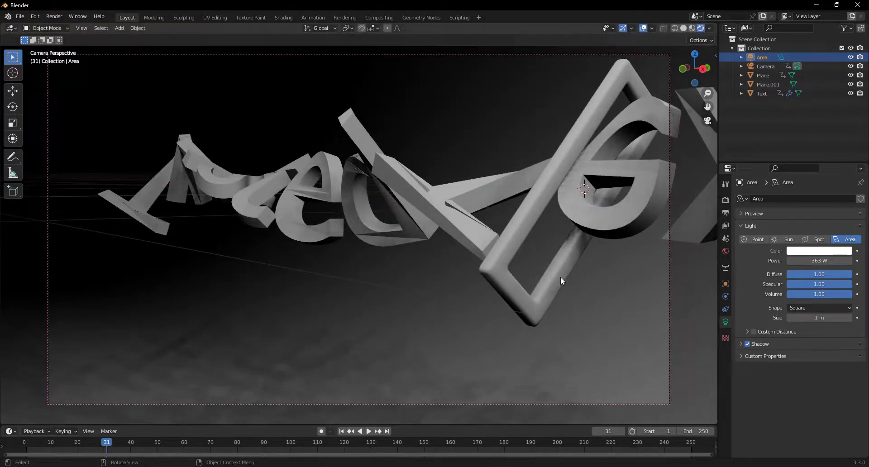
Step: Enable depth of field on the camera, focus it on the rectangular frame, and set the F-Stop to 0.5
click(670, 311)
click(747, 314)
click(751, 315)
click(847, 328)
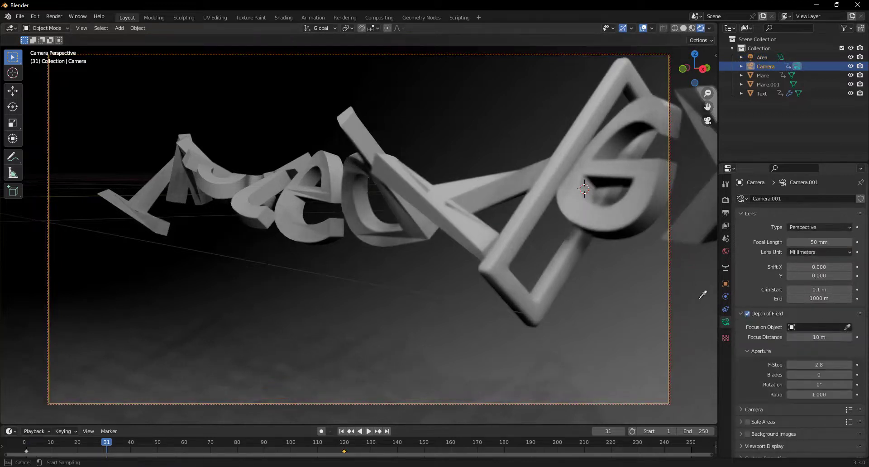
click(519, 235)
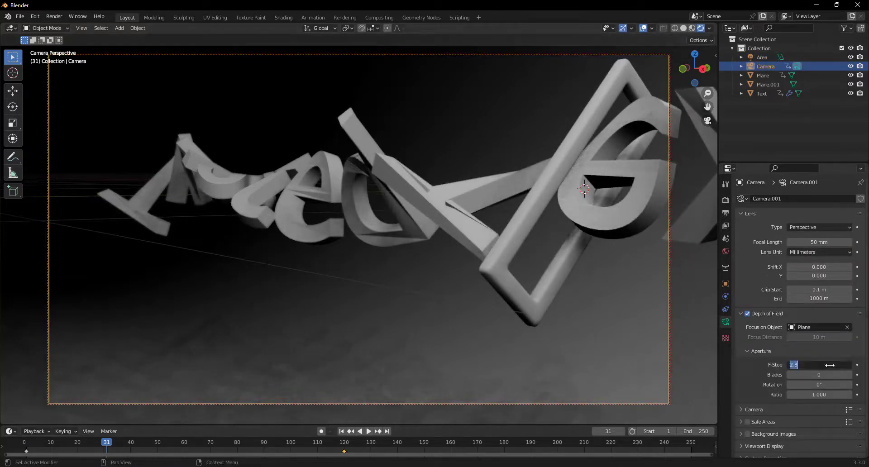
text(0.5)
key(Return)
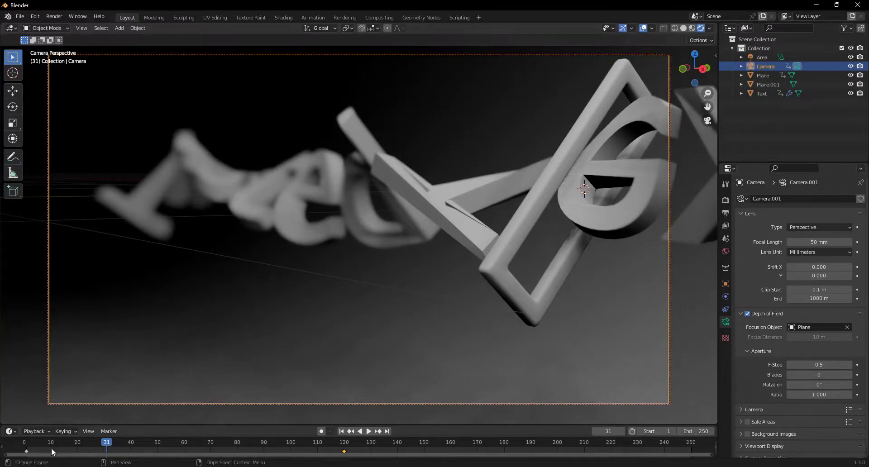
Step: Play the animation from the start to check the depth of field through the camera
drag(105, 443, 24, 444)
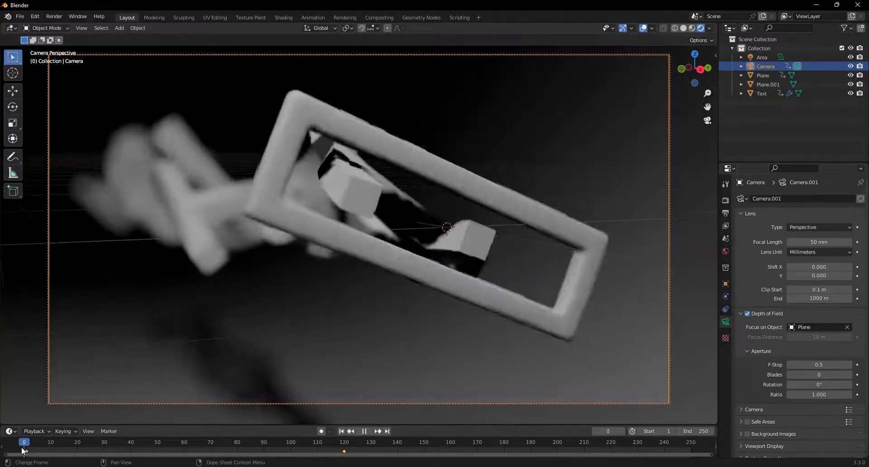
drag(24, 444, 26, 444)
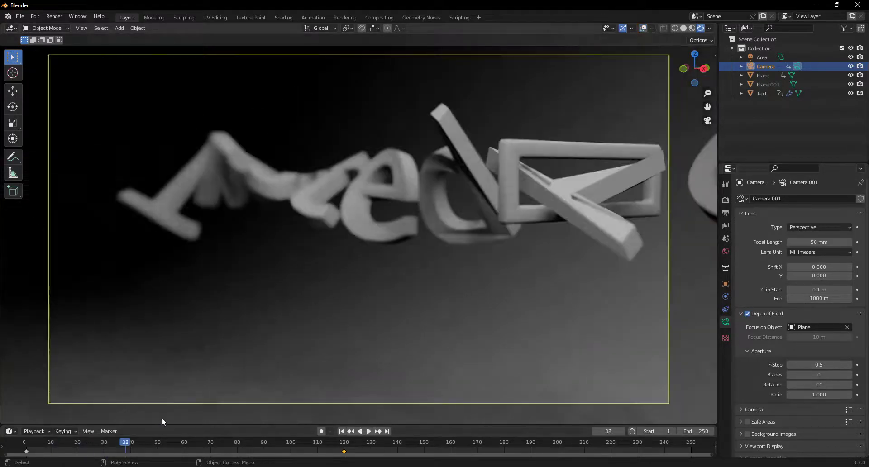
key(space)
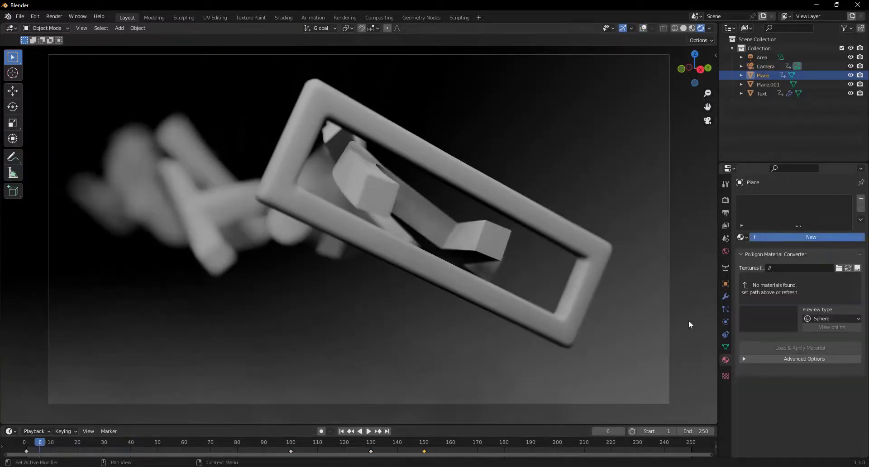
Step: Give the rectangular frame a new material named Metal material with Metallic 1.0, and enable Screen Space Reflections for the scene
click(764, 238)
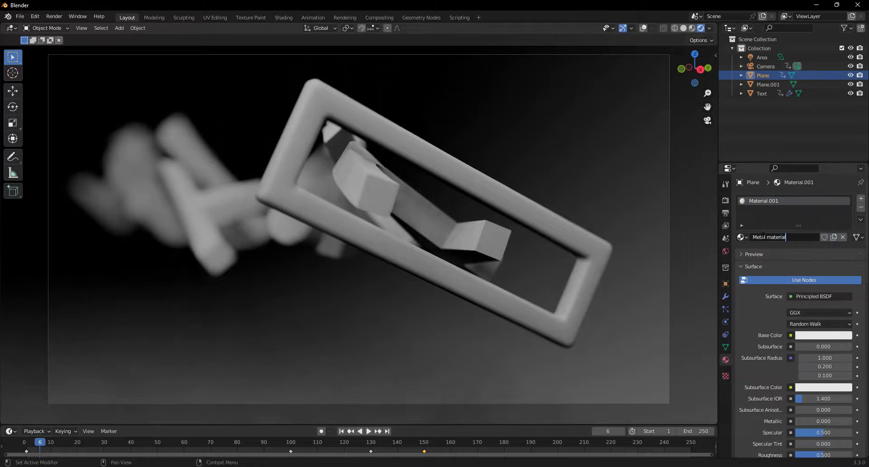
scroll(825, 375, down, 5)
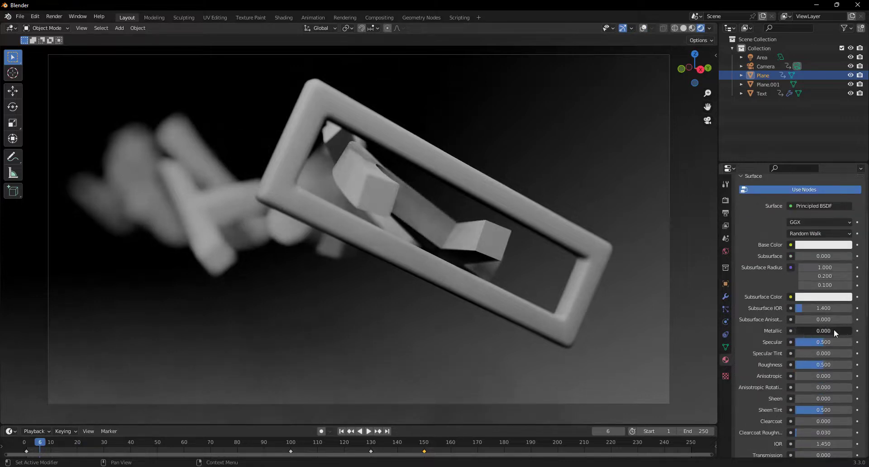
drag(834, 331, 59, 329)
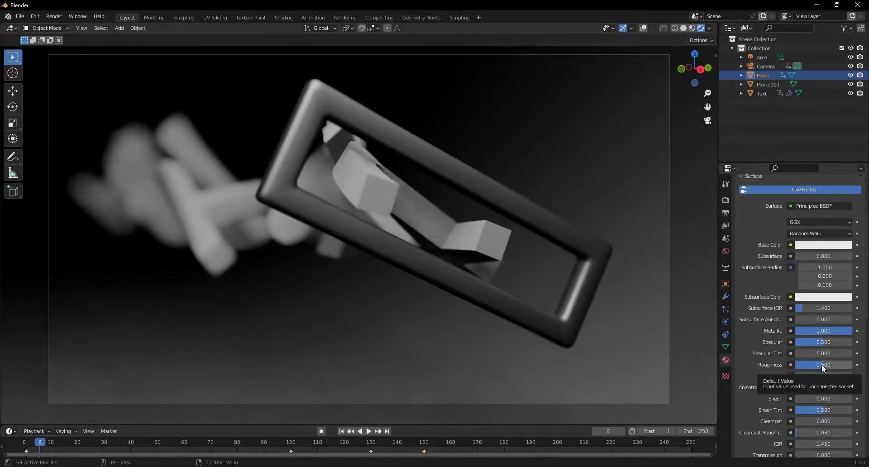
click(726, 200)
click(747, 312)
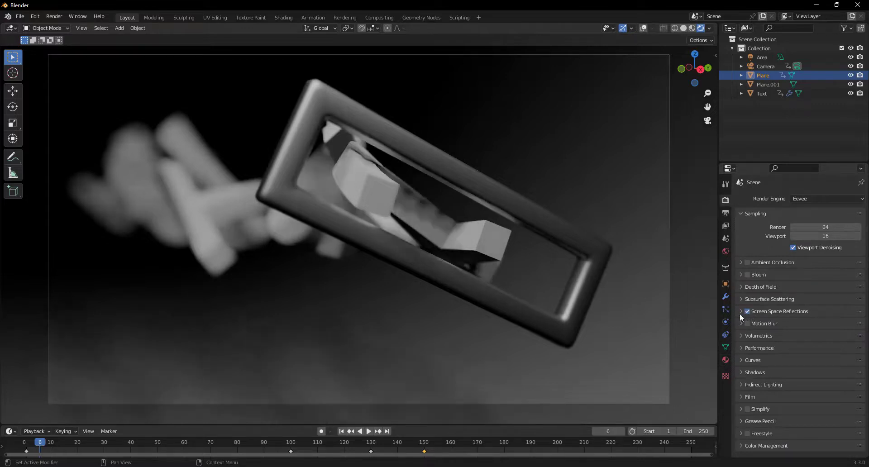
Step: Create a new material on the twisted text and name it Text material
click(477, 244)
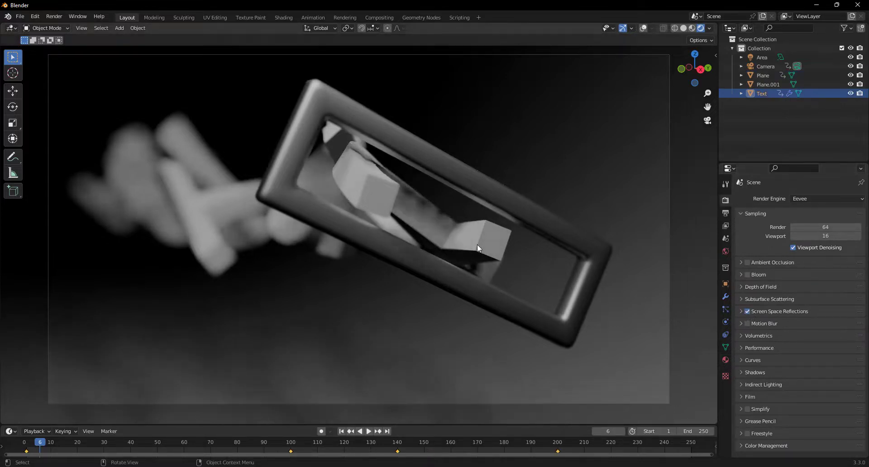
click(726, 360)
click(763, 237)
double_click(762, 238)
text(Te)
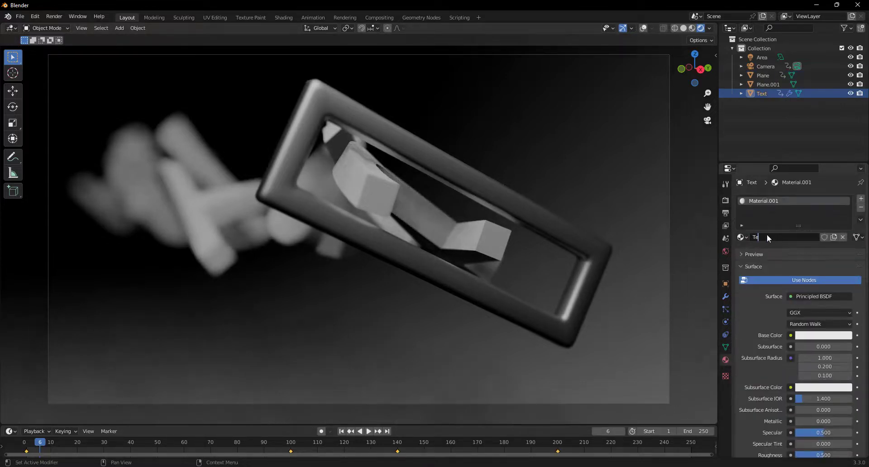
text(xt material)
key(Return)
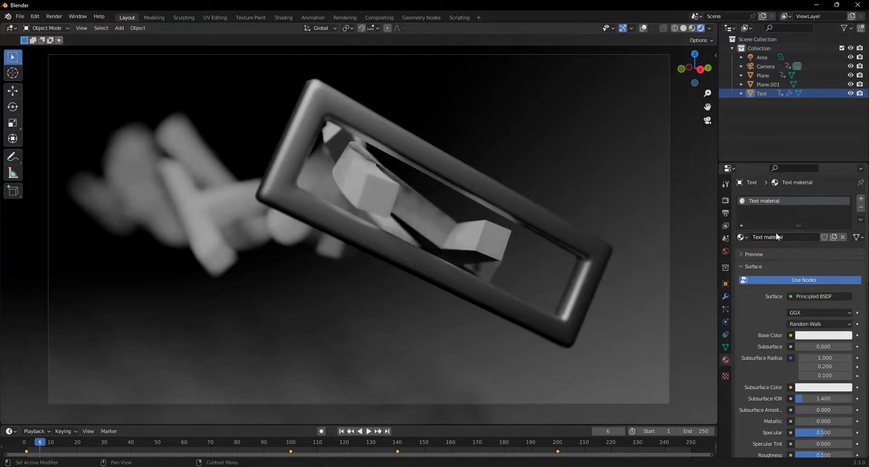
Step: Set the Text material's base color to a salmon orange
click(816, 336)
drag(806, 246, 803, 251)
click(802, 254)
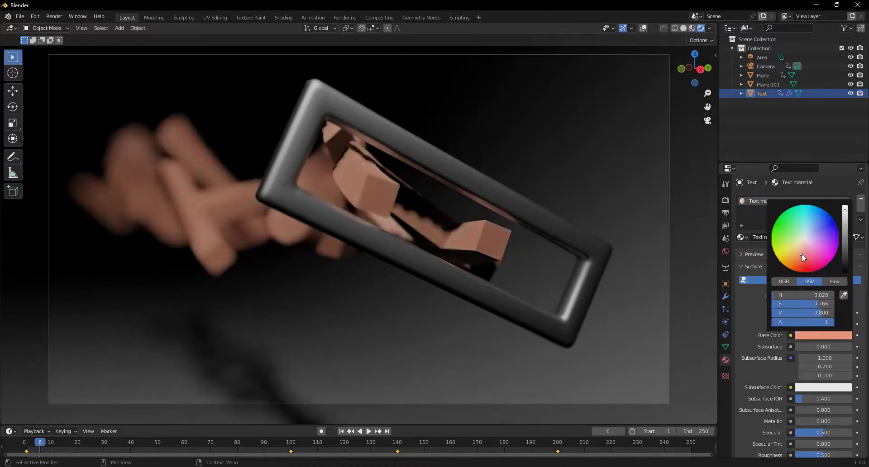
Step: Create a new material on the curved backdrop and name it Ground material
click(622, 347)
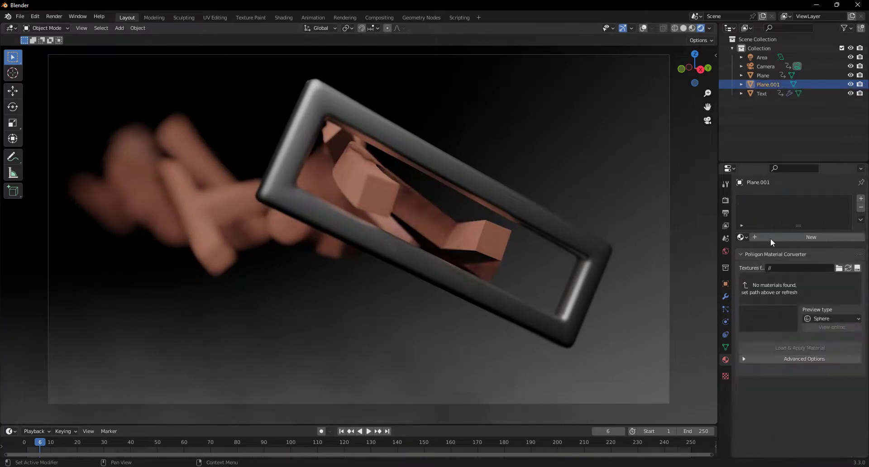
click(770, 238)
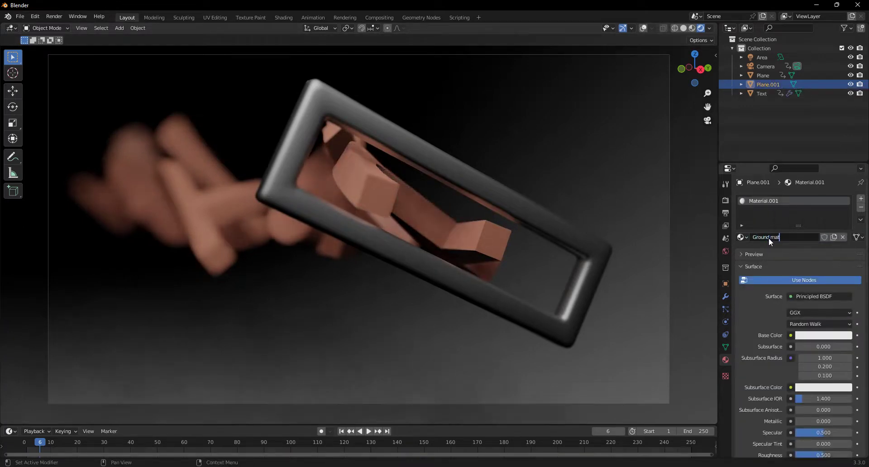
click(769, 238)
text(Ground material)
key(Return)
Step: Set the Ground material's base color to a light blue
click(823, 335)
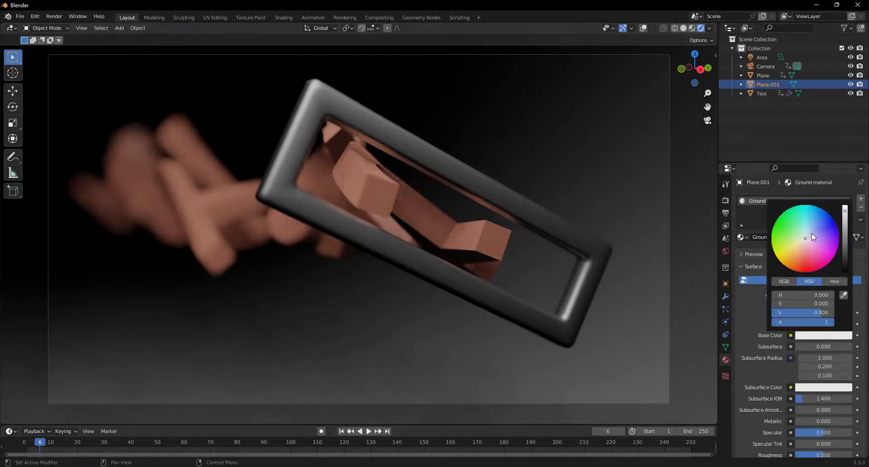
click(811, 233)
drag(811, 233, 812, 233)
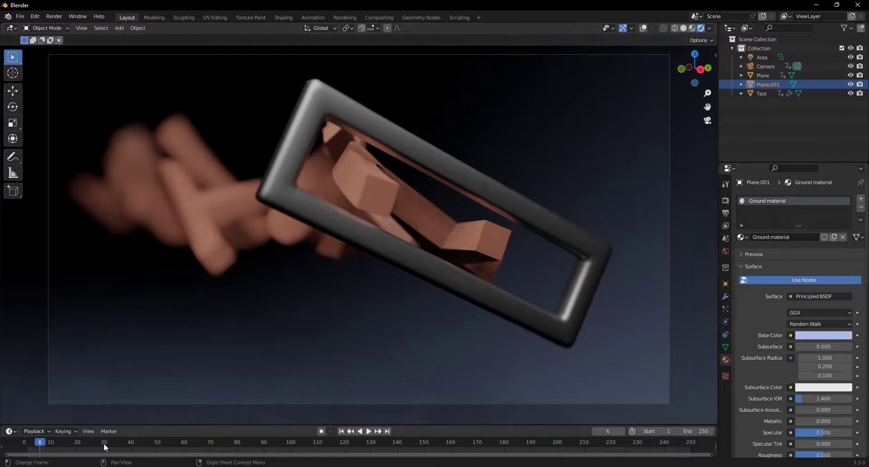
Step: Move the animation to frame 250, render that frame as a still image and close the render window
drag(101, 448, 690, 452)
key(space)
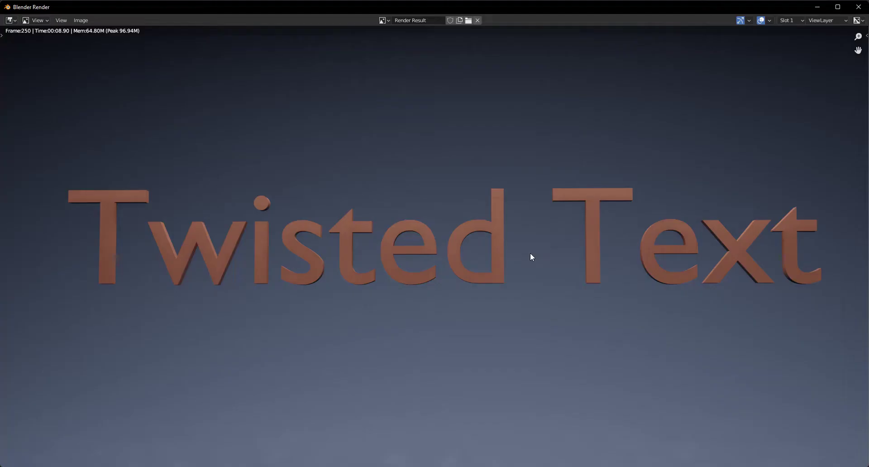
click(858, 7)
Step: Switch to the Compositing workspace, enlarge the node editor over the dope sheet and enable compositing nodes
click(380, 18)
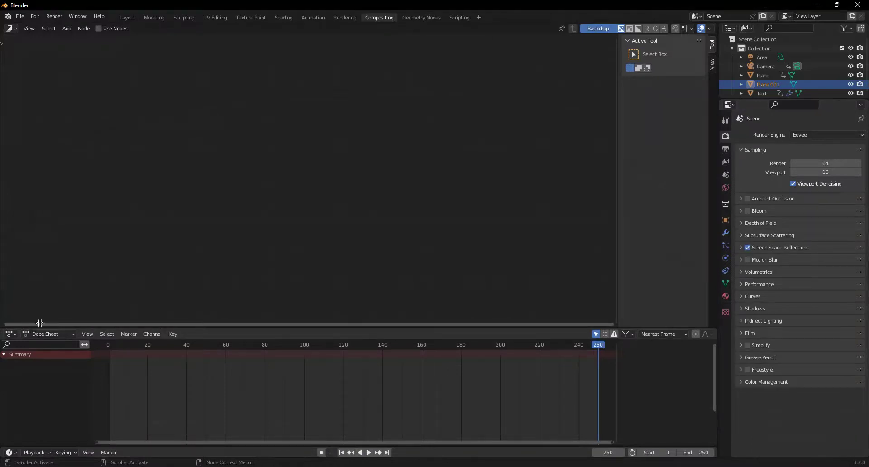
drag(3, 331, 51, 335)
click(99, 29)
scroll(411, 280, up, 1)
scroll(391, 289, up, 4)
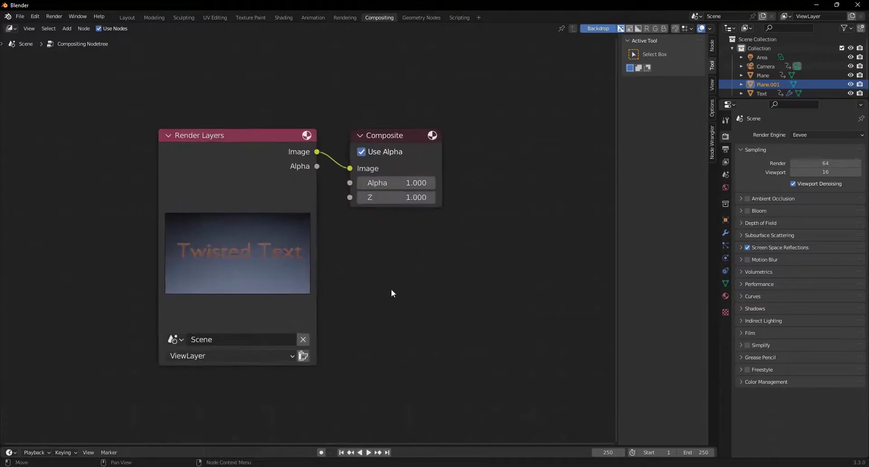
Step: Preview the Render Layers image through a Viewer node, space the output nodes apart and shrink the backdrop to fit
scroll(358, 260, down, 3)
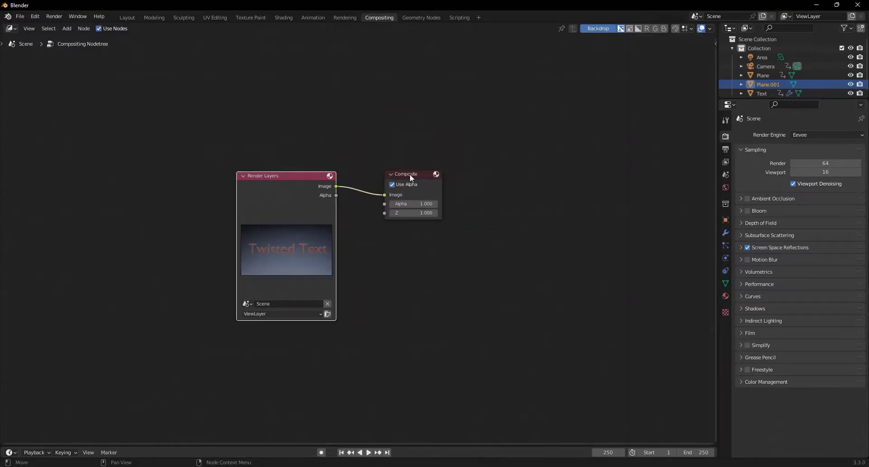
drag(409, 174, 453, 196)
ctrl+shift+click(284, 183)
drag(402, 186, 489, 122)
drag(454, 197, 471, 198)
key(v)
key(v)
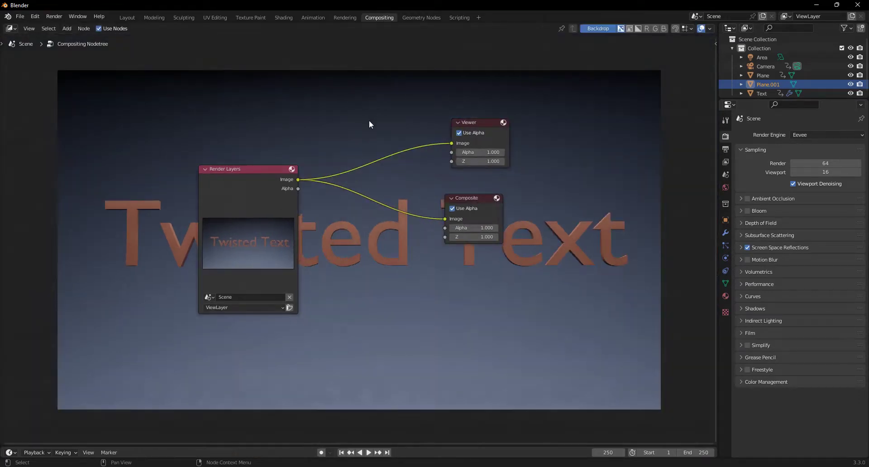
Step: Add a Box Mask node above the Render Layers node and preview its mask in the Viewer
key(shift+a)
text(box)
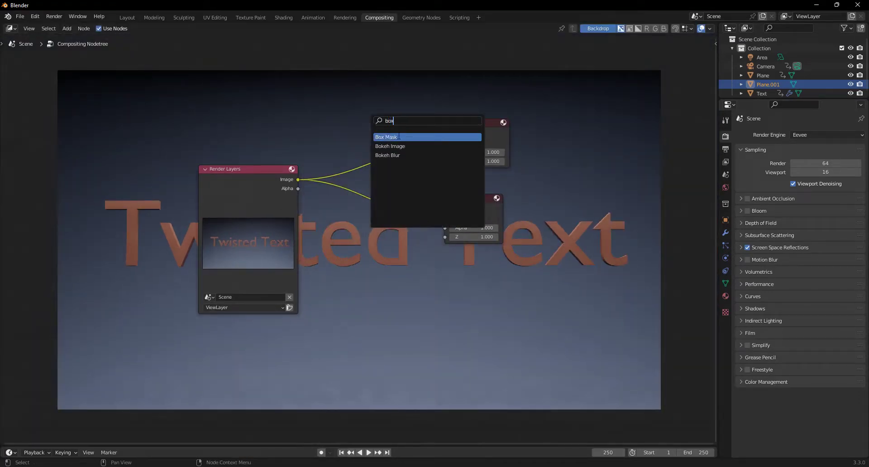
key(Return)
click(217, 69)
middle_drag(217, 70, 194, 143)
ctrl+shift+click(194, 143)
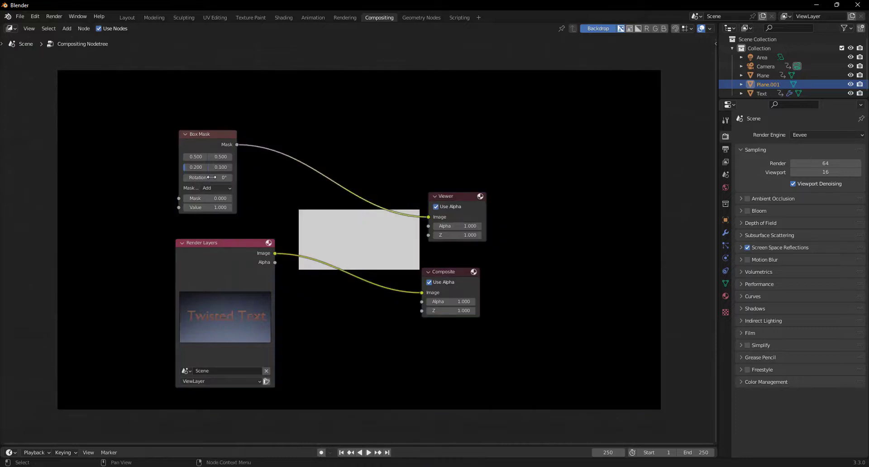
Step: Widen the Box Mask node and set its mask to width 0.887 and height 0.440
drag(235, 153, 242, 153)
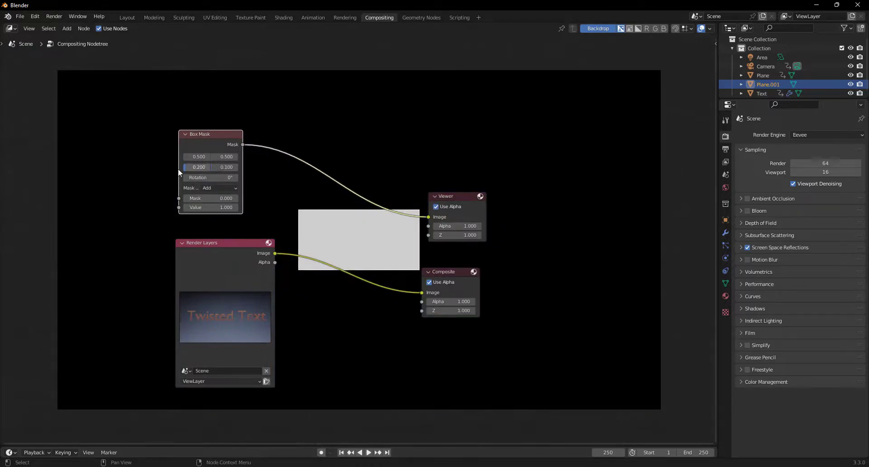
drag(178, 169, 152, 168)
drag(174, 168, 217, 167)
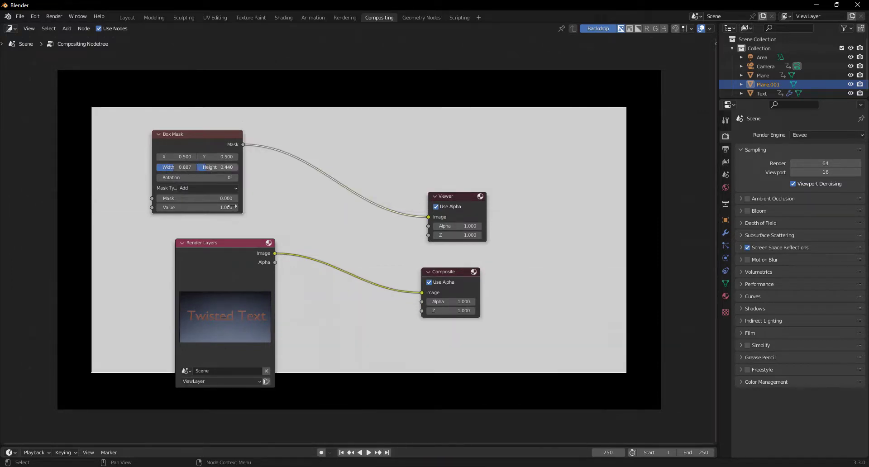
Step: Insert a Gaussian Blur node between the Box Mask and the Viewer with X and Y sizes of 250
key(shift+a)
text(blur)
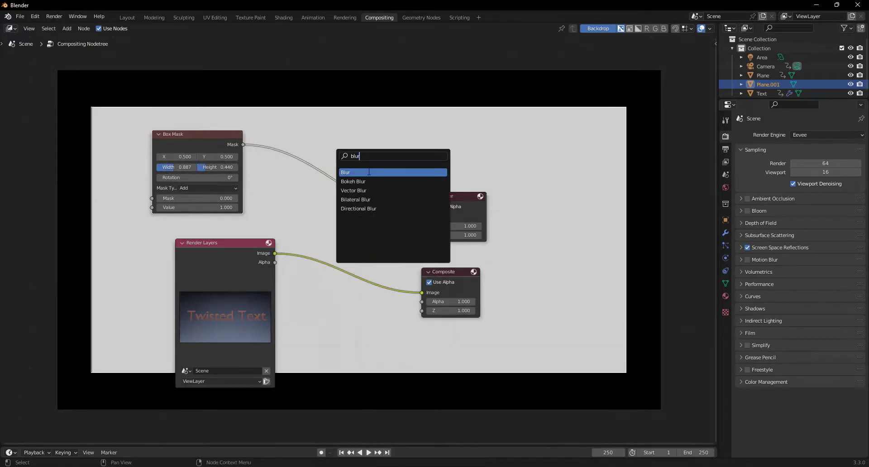
click(369, 172)
click(365, 186)
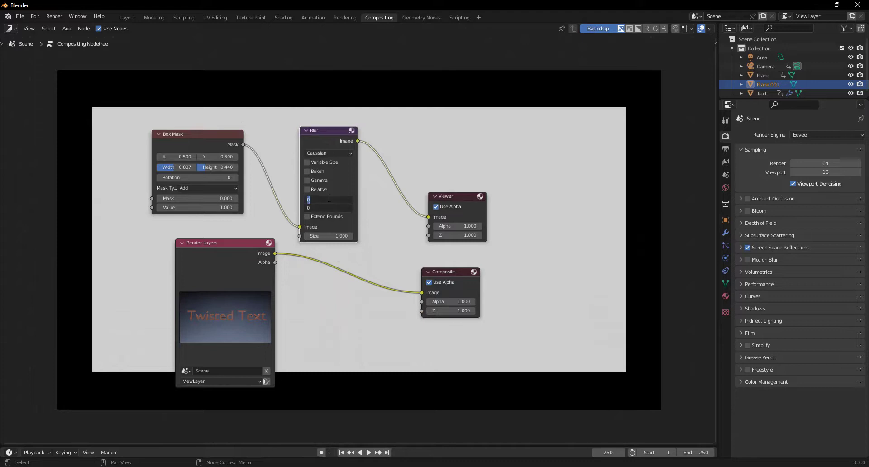
key(Return)
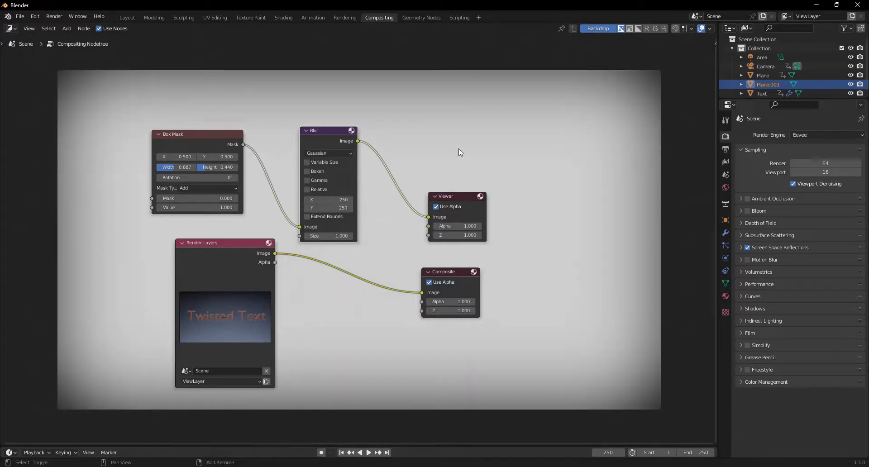
Step: Insert an Alpha Over node between the Blur and Viewer nodes, with the blurred mask as its factor
key(shift+a)
text(alpha)
key(Return)
click(424, 247)
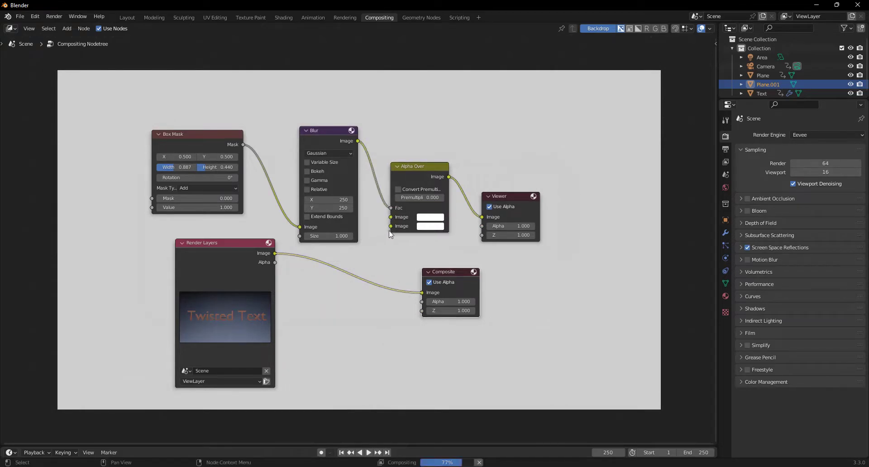
Step: Reroute the Render Layers image from Composite to Alpha Over's second image input and set its first image color to black
drag(422, 292, 391, 226)
click(430, 216)
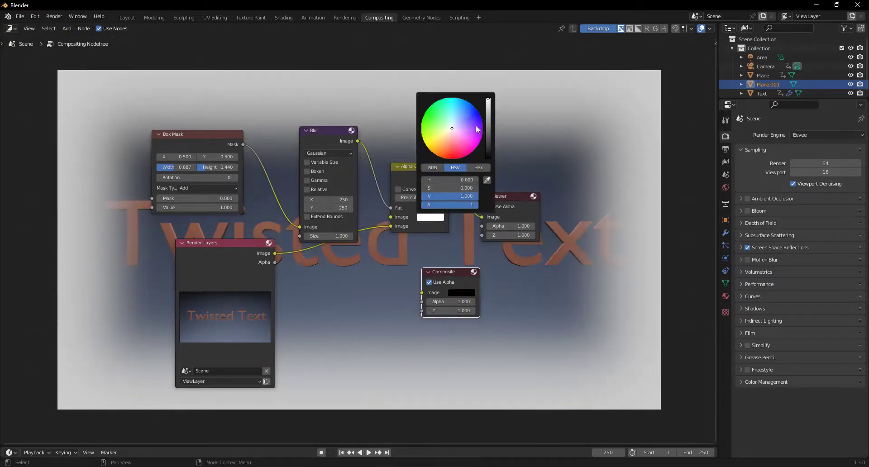
drag(460, 196, 401, 196)
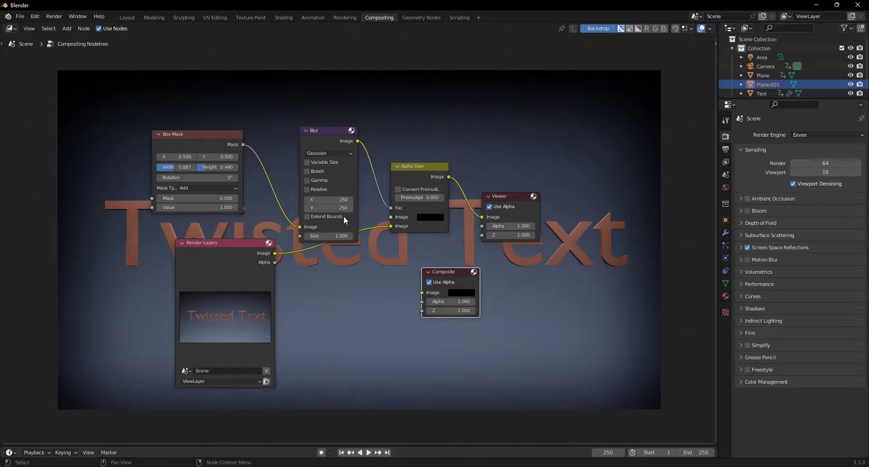
Step: Preview the Box Mask and resize it to width 0.907 and height 0.480
ctrl+shift+click(188, 143)
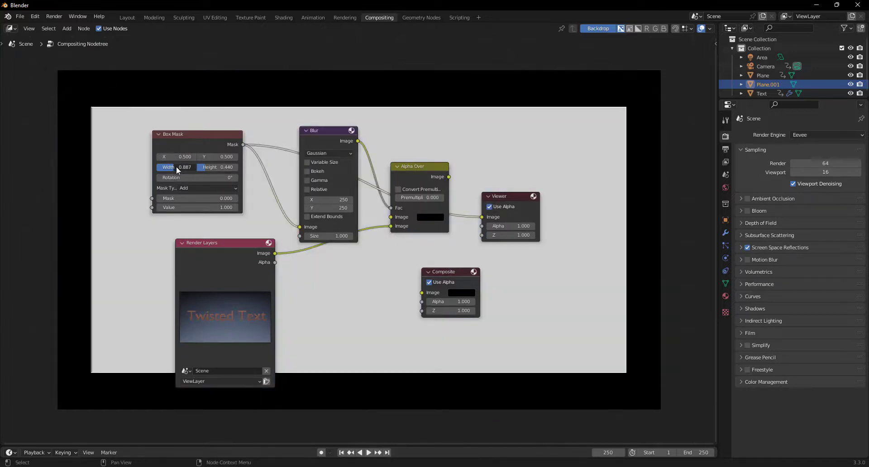
drag(175, 166, 211, 166)
ctrl+scroll(210, 168, up, 2)
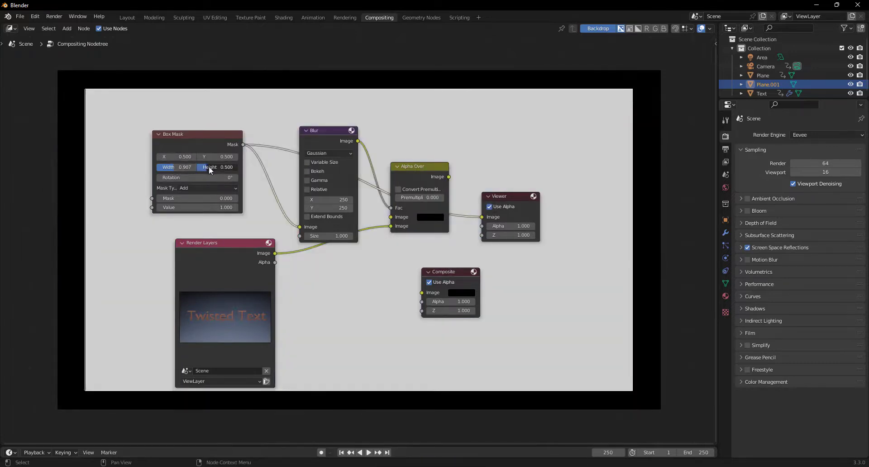
Step: Send the Alpha Over output to both the Viewer and Composite nodes and space those two nodes apart
ctrl+shift+click(419, 170)
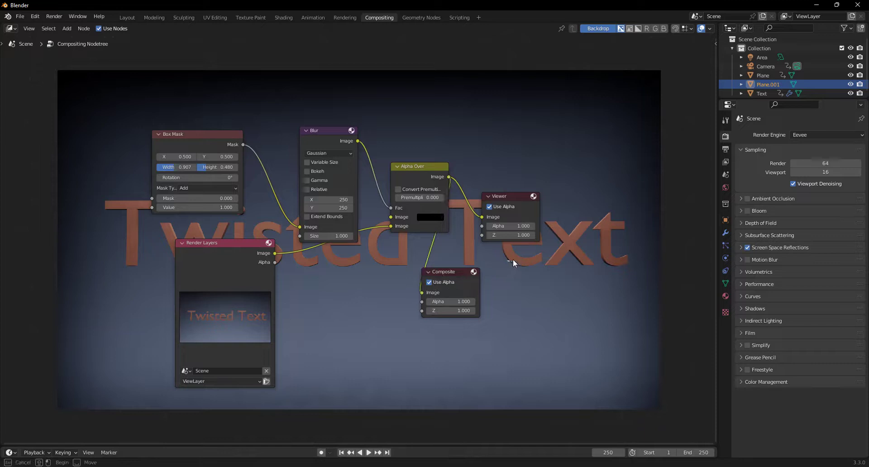
drag(446, 272, 506, 255)
drag(506, 198, 510, 152)
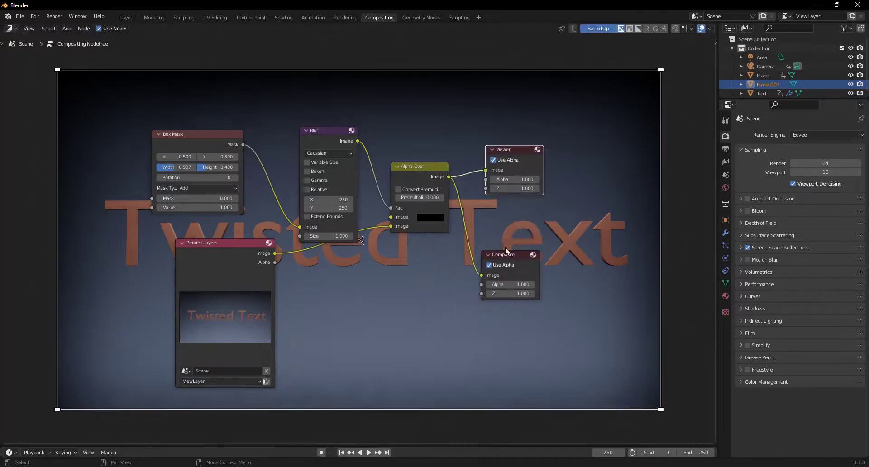
drag(506, 254, 509, 241)
Step: Inspect the vignetted Viewer Node image enlarged in the render window and close the window
key(F11)
click(384, 20)
click(407, 42)
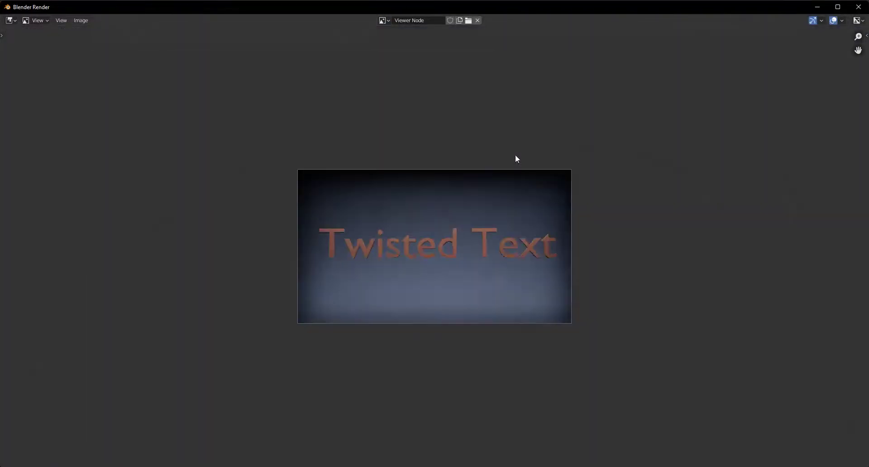
scroll(515, 154, up, 4)
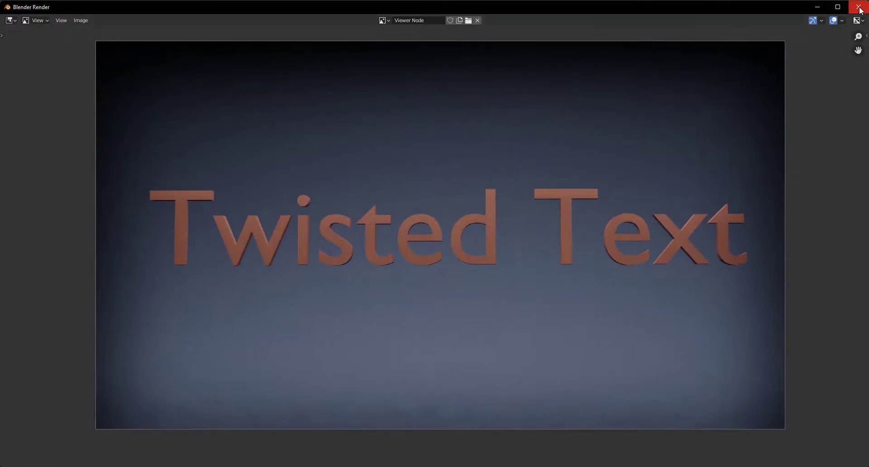
click(860, 10)
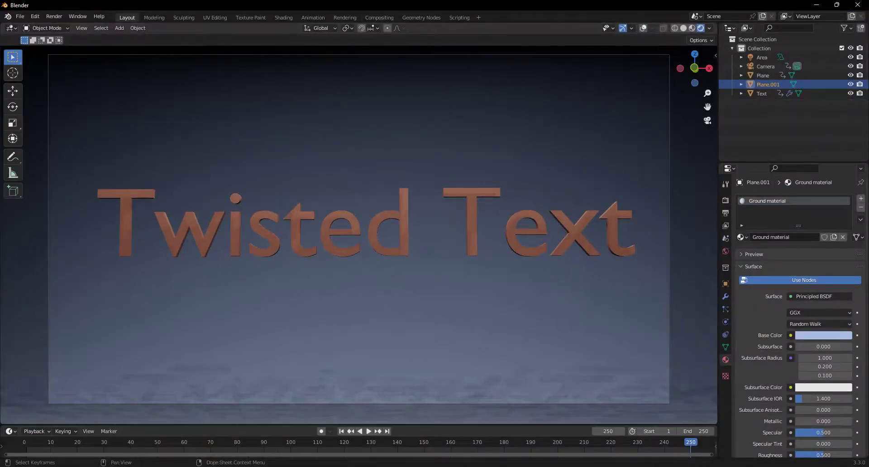